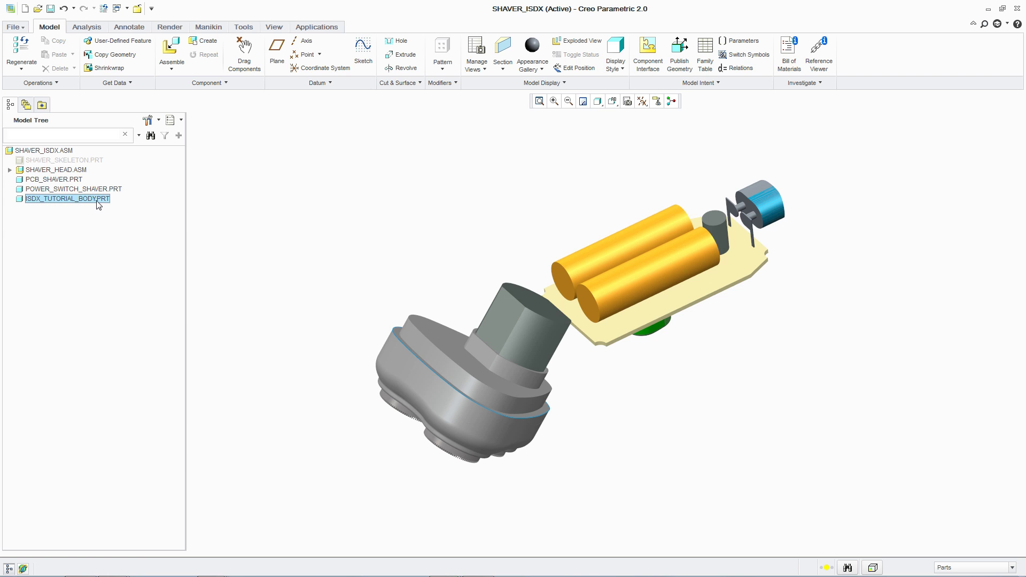
Step: Open ISDX_TUTORIAL_BODY.PRT, then place a side-view reference image on the FRONT plane, scaled to about 157.48 wide by 77.46 high
{"action": "left_click", "coordinate": [117, 234]}
{"action": "left_click", "coordinate": [302, 82]}
{"action": "left_click", "coordinate": [298, 97]}
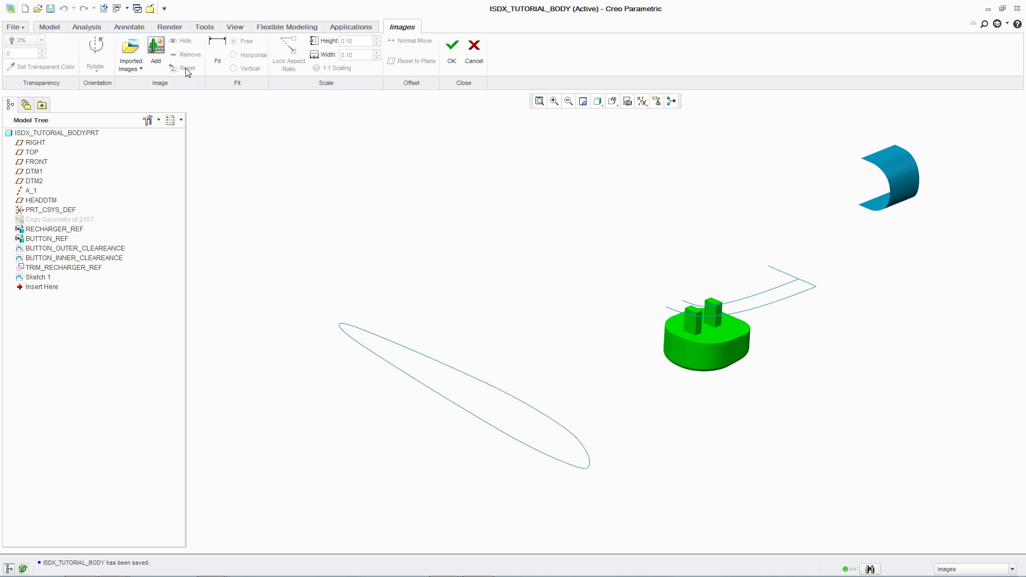
{"action": "left_click", "coordinate": [156, 51]}
{"action": "left_click", "coordinate": [43, 163]}
{"action": "double_click", "coordinate": [424, 211]}
{"action": "mouse_move", "coordinate": [845, 250]}
{"action": "left_mouse_down"}
{"action": "mouse_move", "coordinate": [582, 272]}
{"action": "mouse_move", "coordinate": [452, 306]}
{"action": "left_mouse_up"}
{"action": "left_click_drag", "start_coordinate": [642, 241], "coordinate": [795, 145]}
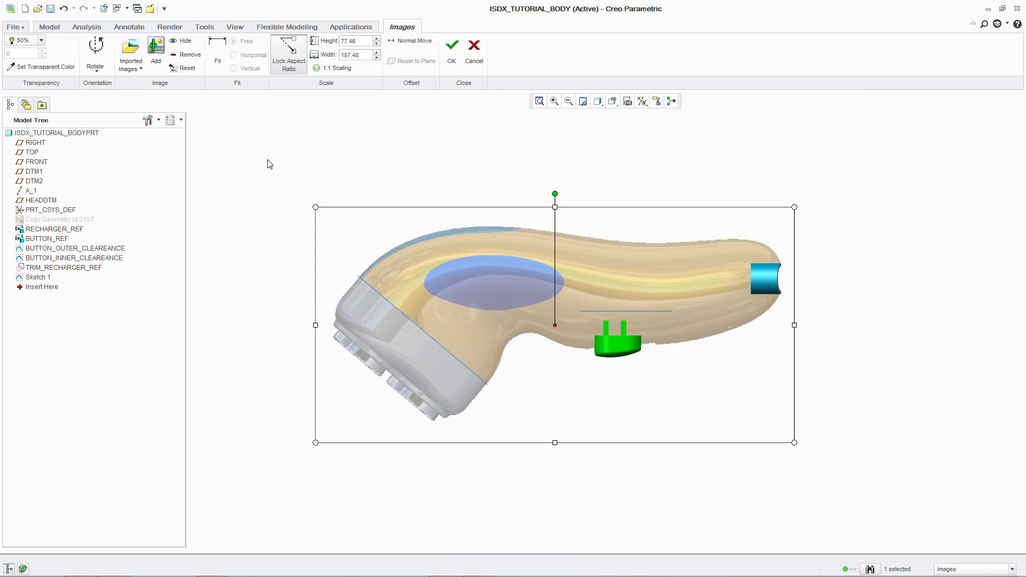
Step: Place a second reference image on the TOP plane and finish the image setup
{"action": "left_click", "coordinate": [157, 63]}
{"action": "left_click", "coordinate": [32, 152]}
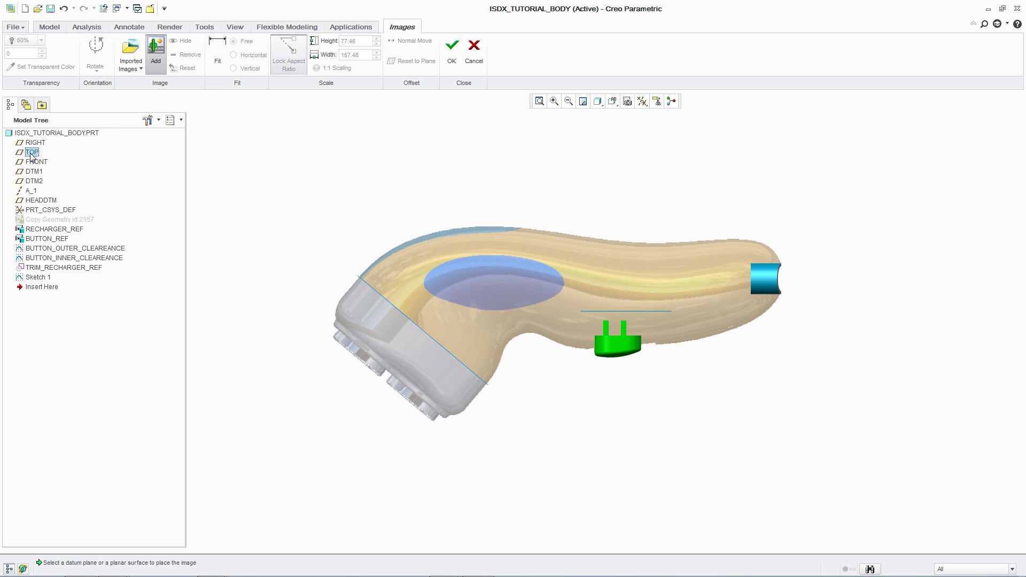
{"action": "double_click", "coordinate": [416, 218]}
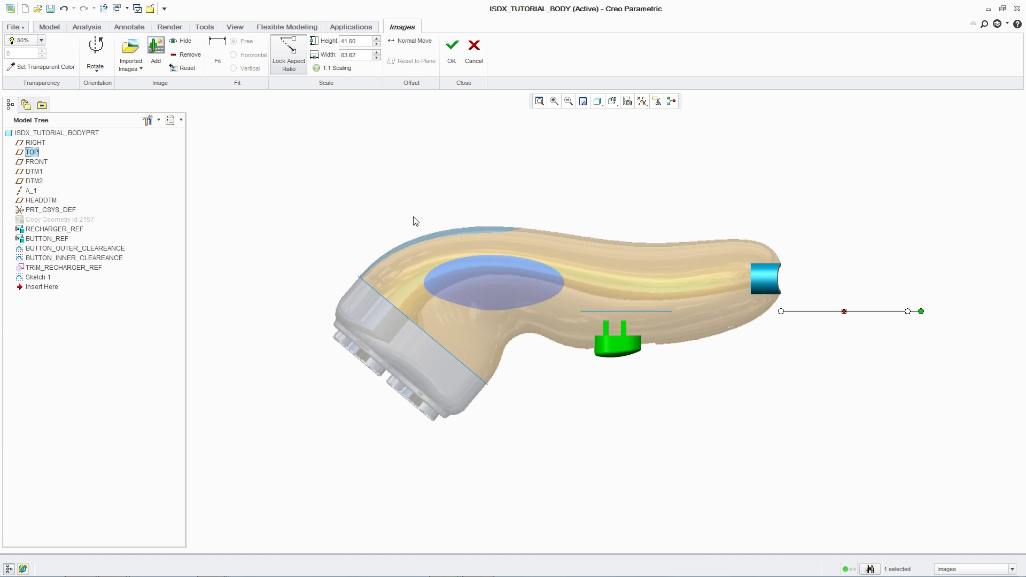
{"action": "left_click", "coordinate": [451, 59]}
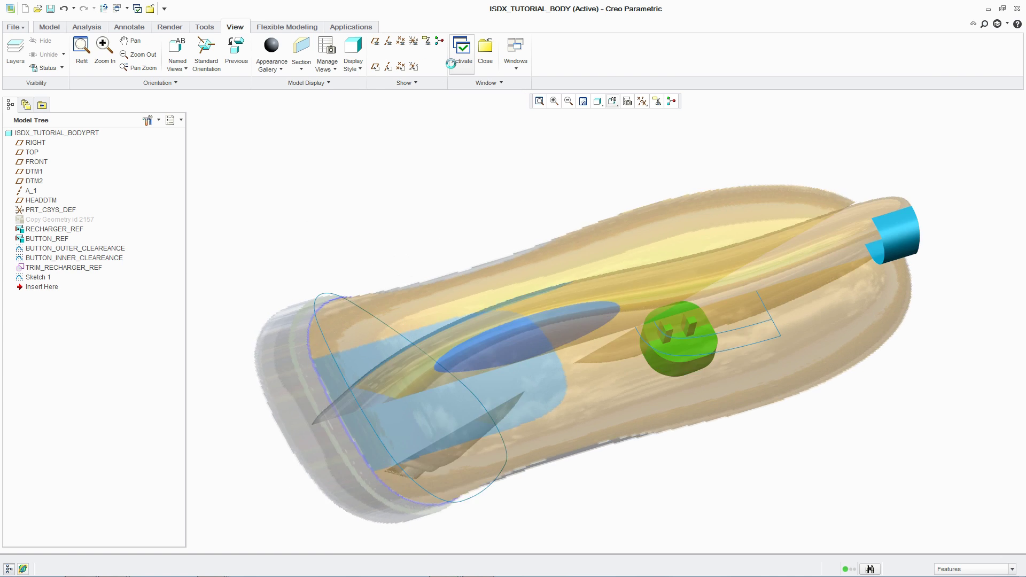
Step: Draw a three-point planar upper profile curve on the FRONT plane from the head's upper edge over the body to the recharger
{"action": "left_click", "coordinate": [358, 276]}
{"action": "left_click", "coordinate": [520, 227]}
{"action": "left_click", "coordinate": [778, 262]}
{"action": "middle_click", "coordinate": [707, 232]}
Step: Draw a planar lower profile curve on the FRONT plane from the head's lower edge through the neck to the recharger's underside
{"action": "left_click", "coordinate": [486, 384]}
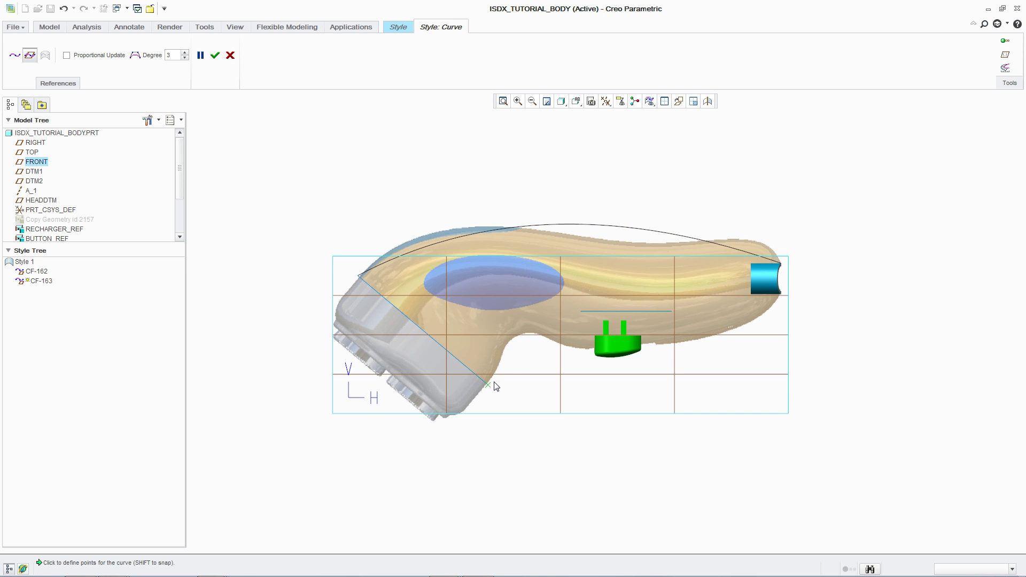
{"action": "left_click", "coordinate": [530, 334]}
{"action": "left_click", "coordinate": [781, 295]}
{"action": "middle_click", "coordinate": [779, 323]}
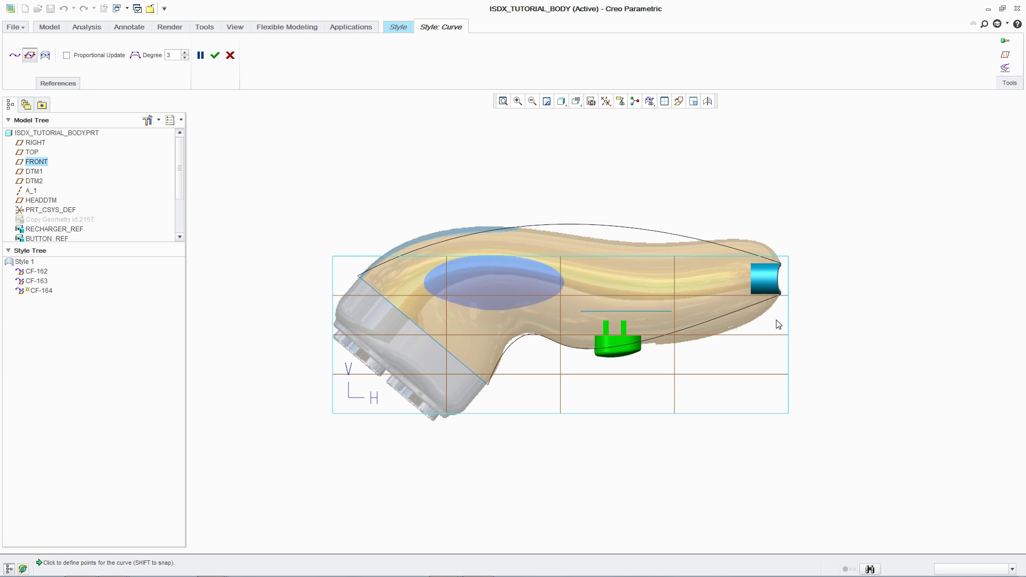
{"action": "middle_click", "coordinate": [779, 324]}
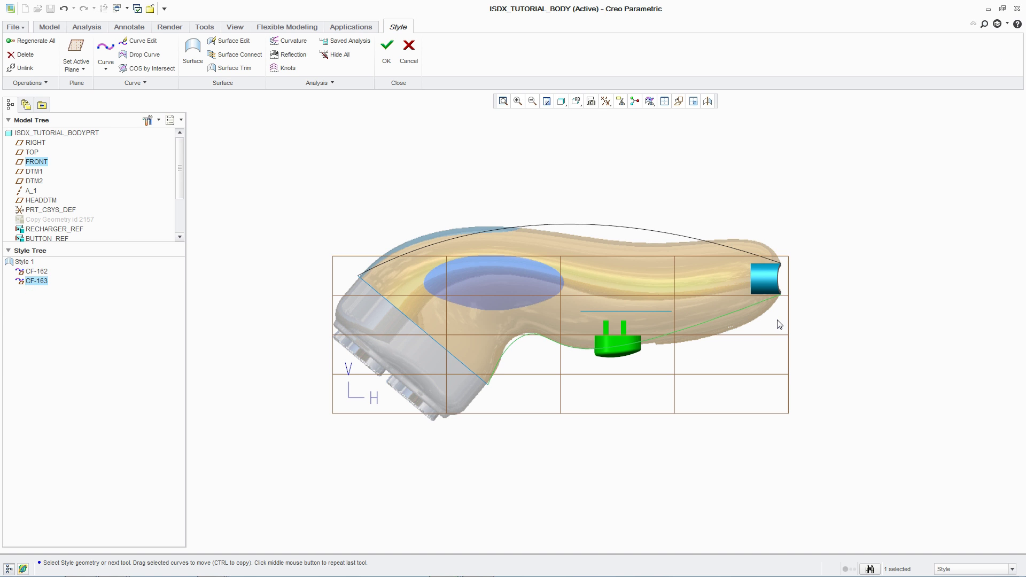
Step: Make the upper profile curve's head-end tangent normal to HEADDTM and reshape its recharger-end tangent to follow the image
{"action": "double_click", "coordinate": [583, 225]}
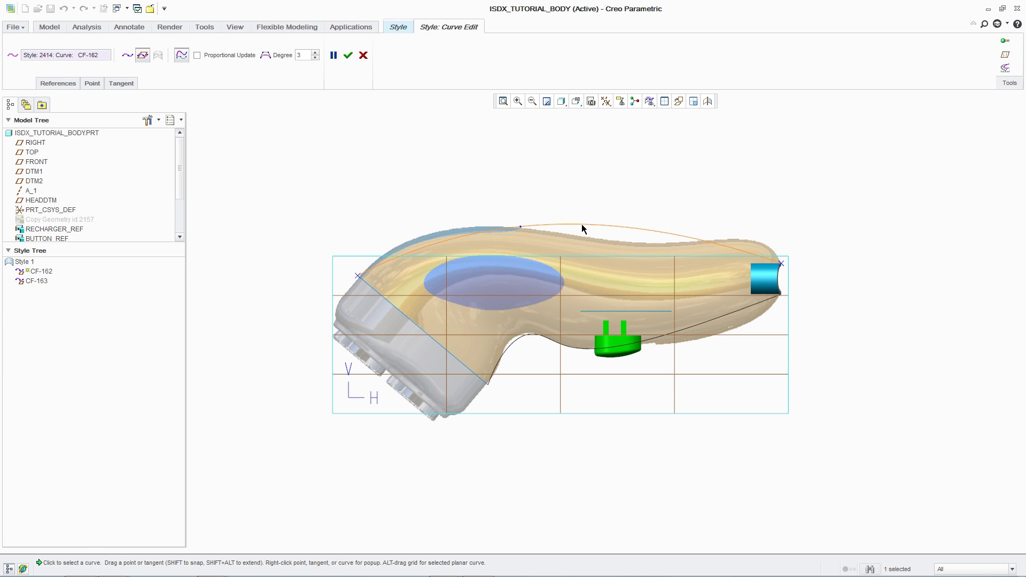
{"action": "right_click", "coordinate": [411, 246]}
{"action": "left_click", "coordinate": [430, 350]}
{"action": "left_click", "coordinate": [48, 200]}
{"action": "left_click_drag", "start_coordinate": [774, 265], "coordinate": [805, 217]}
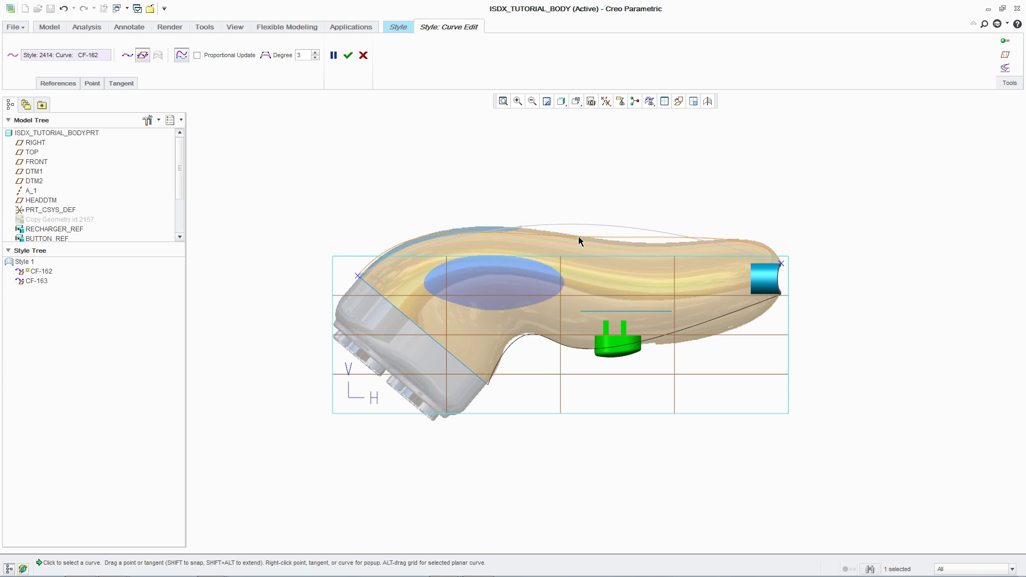
{"action": "middle_click", "coordinate": [515, 211]}
{"action": "left_click", "coordinate": [515, 211]}
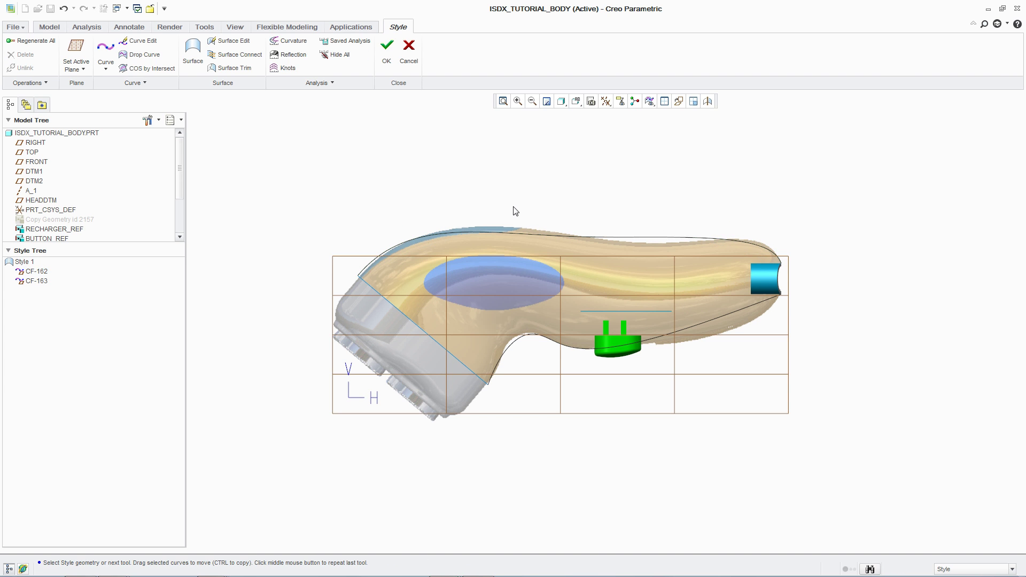
Step: Add a curvature analysis to the upper profile curve and edit the curve by control points with degree 5
{"action": "left_click", "coordinate": [287, 41]}
{"action": "middle_click", "coordinate": [464, 234]}
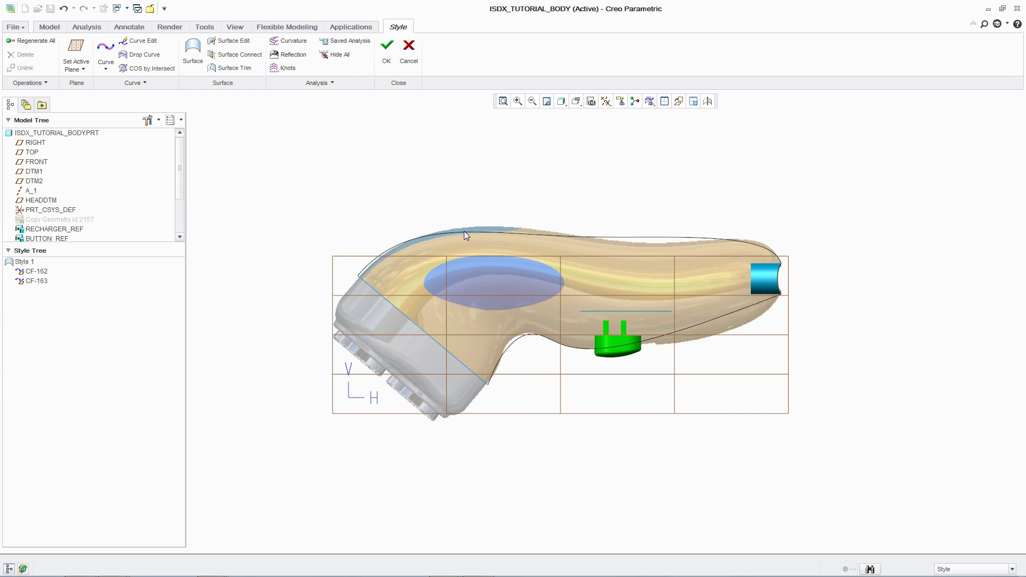
{"action": "double_click", "coordinate": [464, 234]}
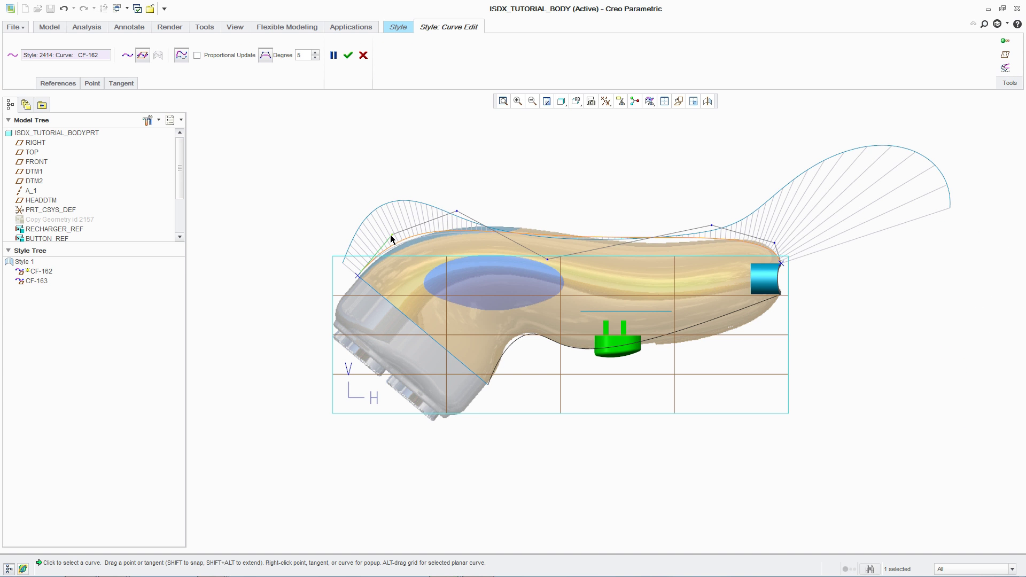
Step: Reshape the upper profile curve through its control points and stretch the lower curve's recharger-end tangent to match the reference image
{"action": "left_click_drag", "start_coordinate": [458, 213], "coordinate": [505, 200]}
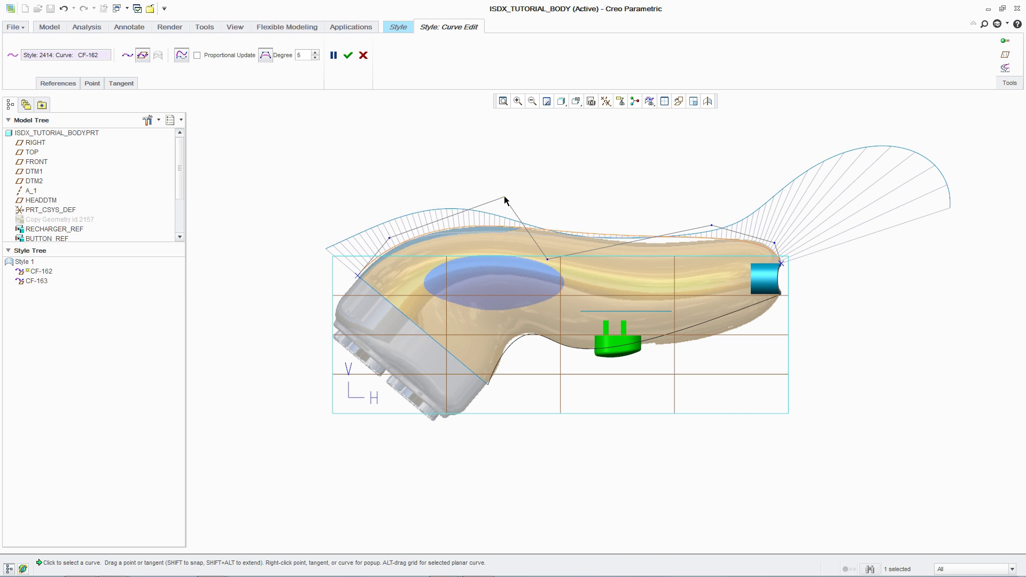
{"action": "left_click_drag", "start_coordinate": [547, 260], "coordinate": [653, 285]}
{"action": "left_click_drag", "start_coordinate": [711, 225], "coordinate": [733, 221]}
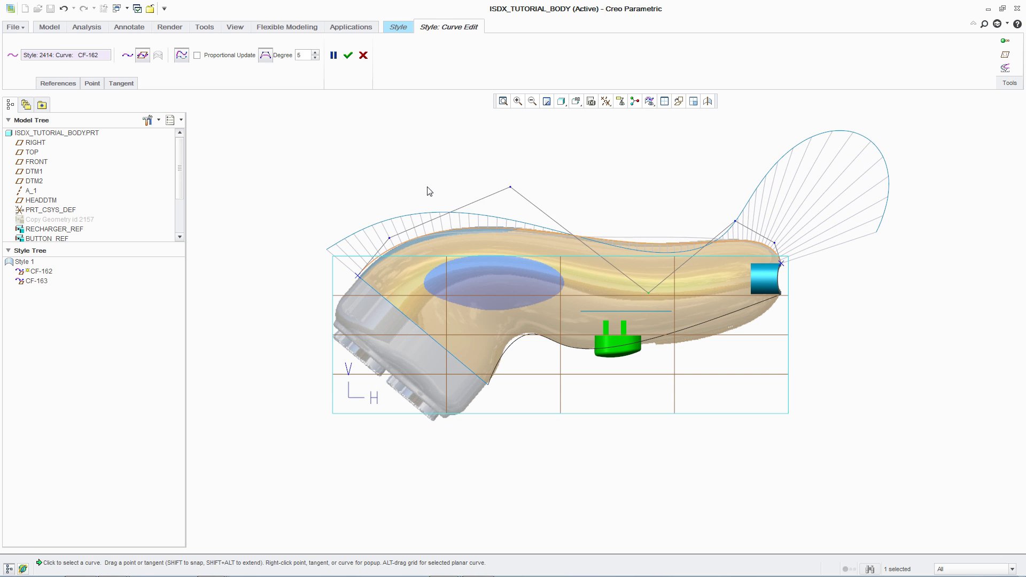
{"action": "middle_click", "coordinate": [427, 187]}
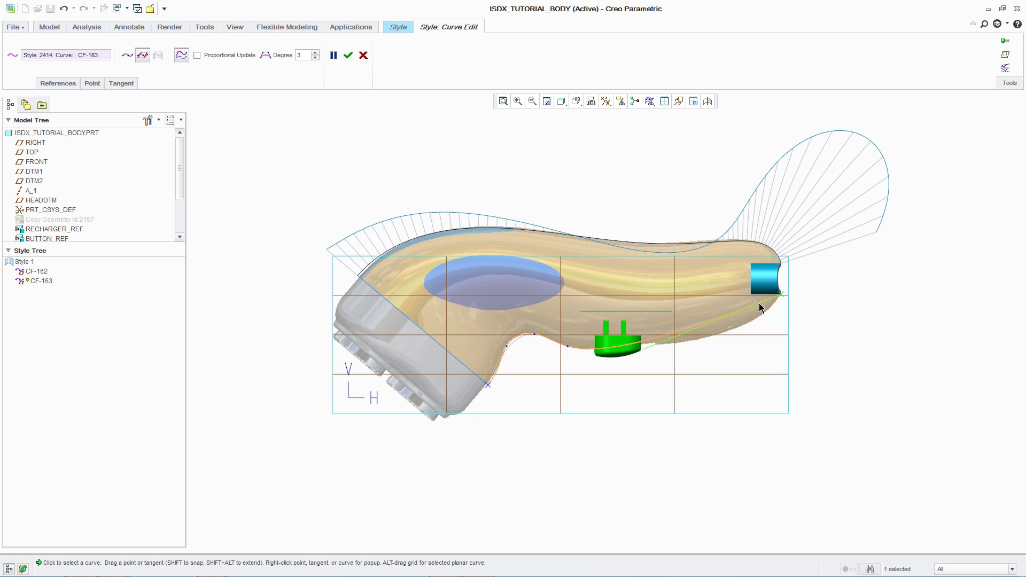
{"action": "left_click_drag", "start_coordinate": [761, 309], "coordinate": [861, 321]}
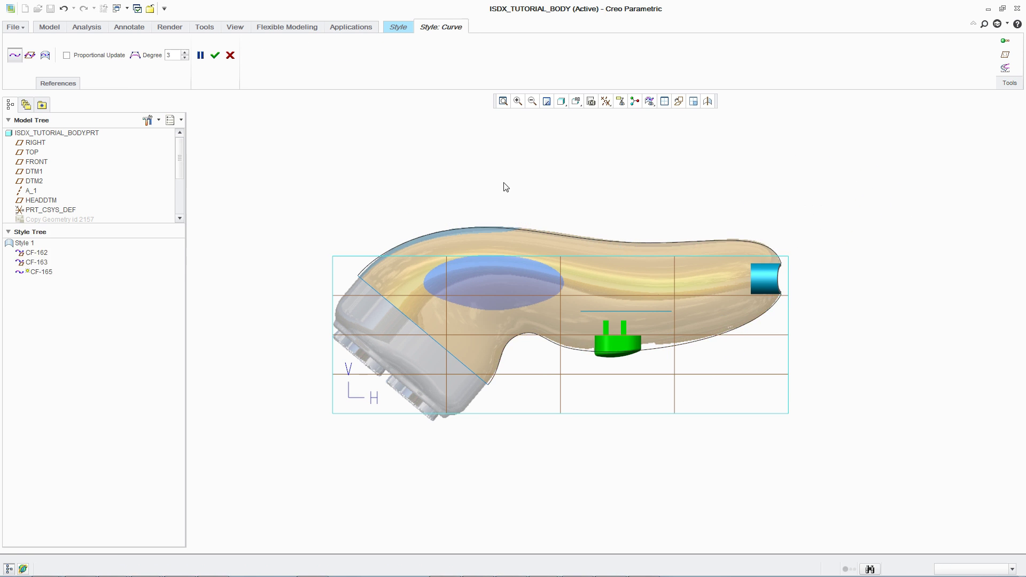
Step: Show four views and draw a free side curve from the head outline to the recharger edge
{"action": "left_click", "coordinate": [664, 104]}
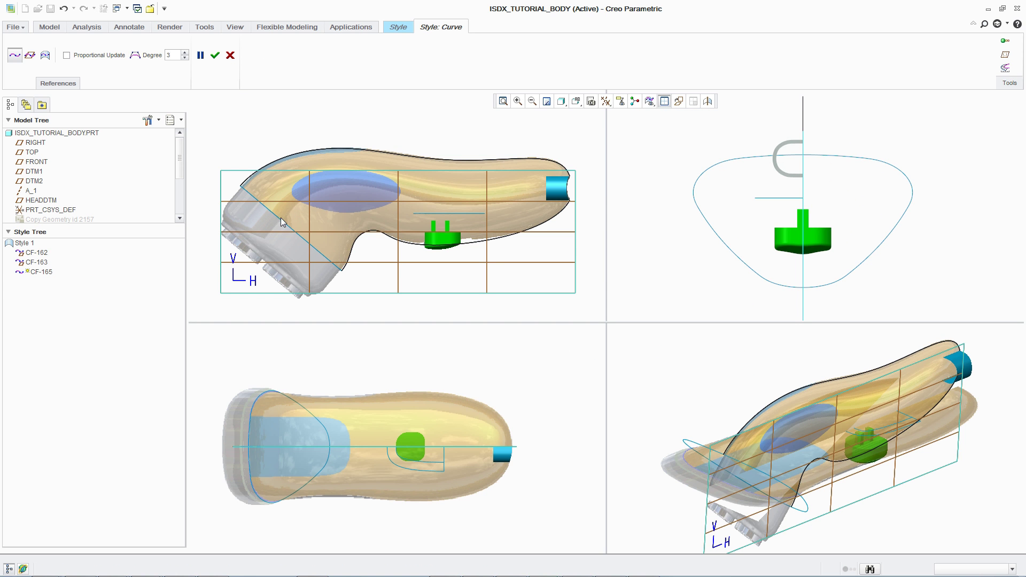
{"action": "left_click", "coordinate": [281, 220]}
{"action": "left_click", "coordinate": [567, 190]}
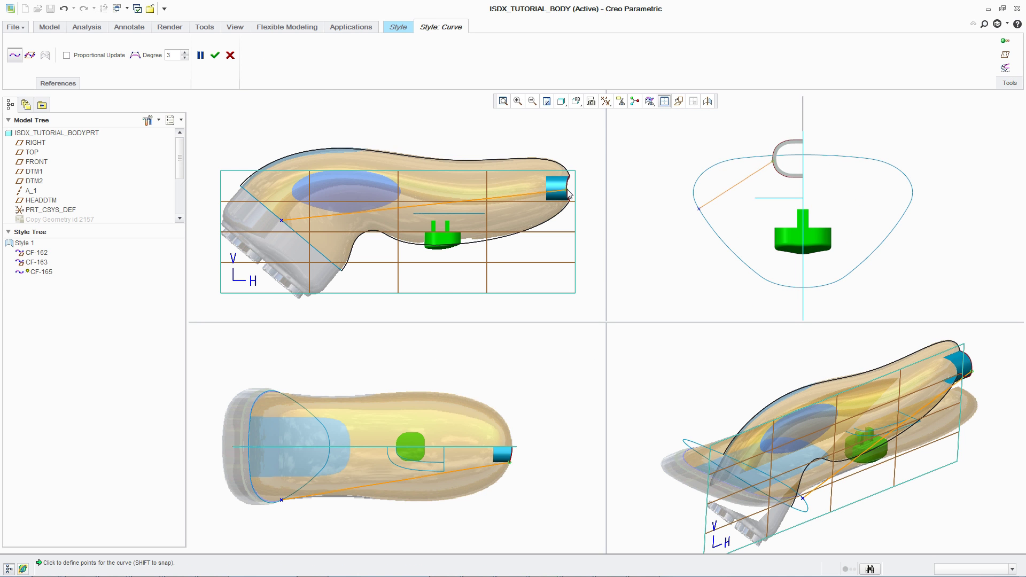
{"action": "middle_click", "coordinate": [567, 190]}
Step: Make the side curve's head-end tangent normal to a plane and lengthen it
{"action": "left_click", "coordinate": [281, 221]}
{"action": "right_click", "coordinate": [328, 201]}
{"action": "left_click", "coordinate": [346, 267]}
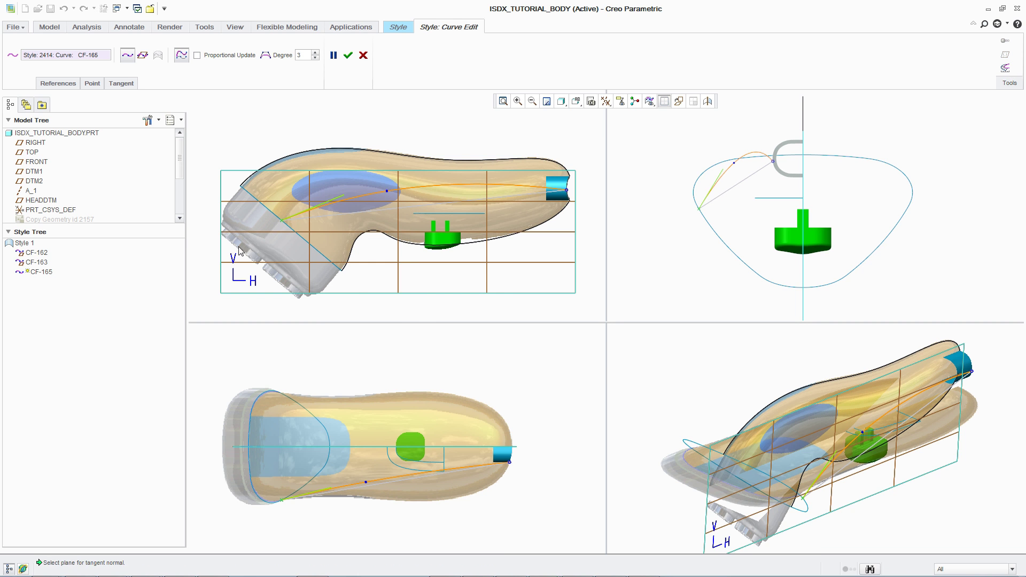
{"action": "left_click_drag", "start_coordinate": [315, 179], "coordinate": [353, 135]}
Step: Adjust the side curve's recharger-end tangent in the side and top views and move its midpoint outward to match the images
{"action": "left_click", "coordinate": [567, 191]}
{"action": "left_click_drag", "start_coordinate": [511, 181], "coordinate": [470, 222]}
{"action": "left_click_drag", "start_coordinate": [366, 482], "coordinate": [368, 499]}
{"action": "left_click", "coordinate": [509, 462]}
{"action": "left_click_drag", "start_coordinate": [462, 468], "coordinate": [486, 523]}
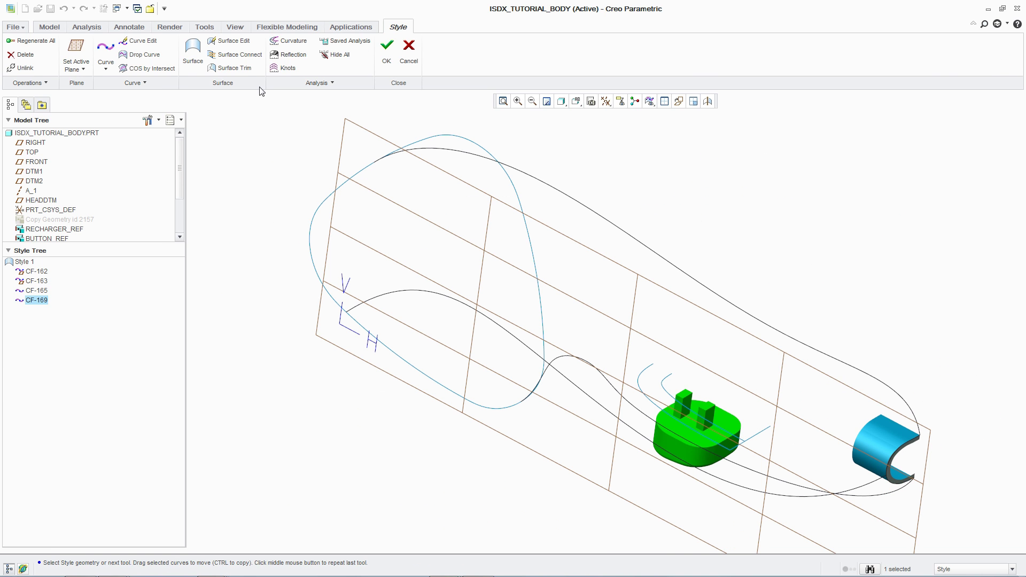
Step: Create the upper body surface bounded by the recharger edge, upper profile curve, head outline and side curve
{"action": "left_click", "coordinate": [194, 55]}
{"action": "left_click", "coordinate": [488, 160], "text": "ctrl"}
{"action": "left_click", "coordinate": [359, 174], "text": "ctrl"}
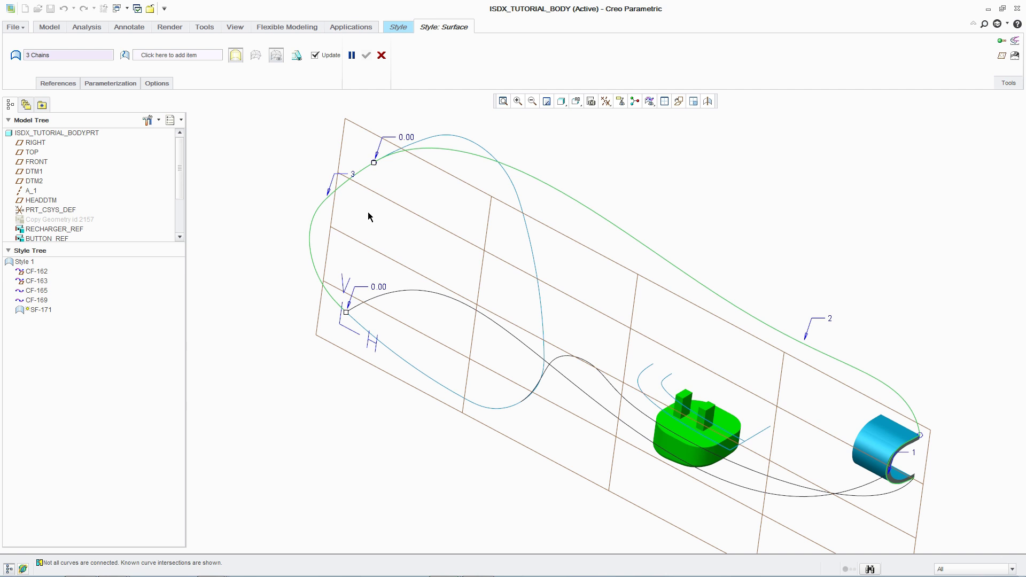
{"action": "left_click", "coordinate": [397, 293], "text": "ctrl"}
{"action": "middle_click", "coordinate": [306, 208]}
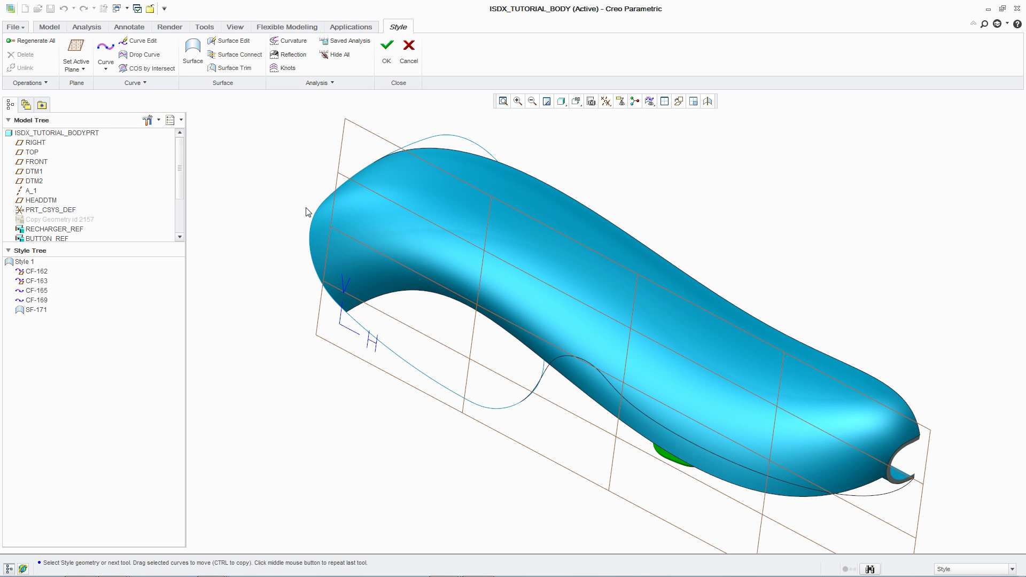
Step: Create a planar cross-section curve across the body just behind the head and reshape it using the curvature display
{"action": "left_click", "coordinate": [114, 61]}
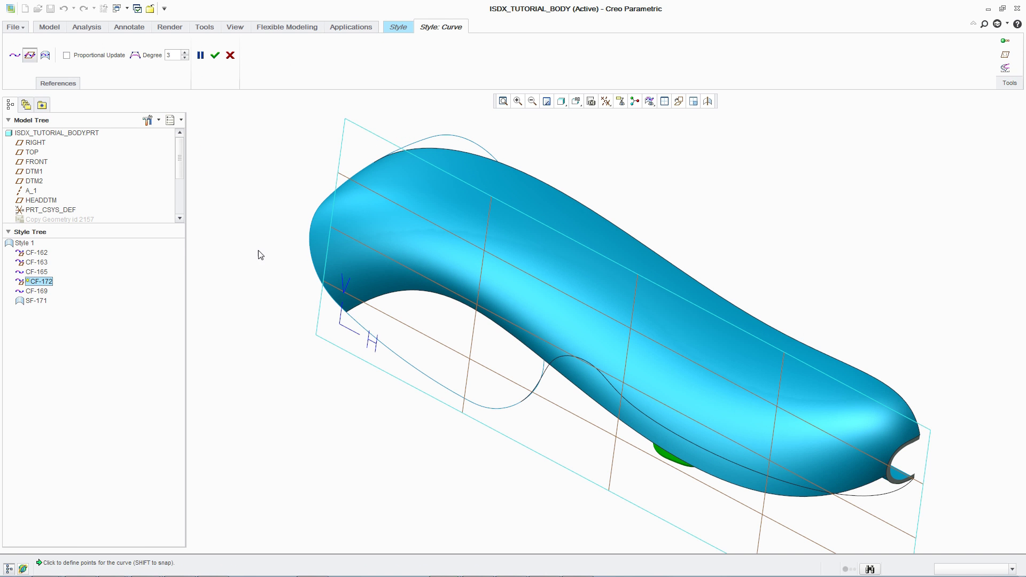
{"action": "left_click", "coordinate": [621, 229], "text": "ctrl+alt"}
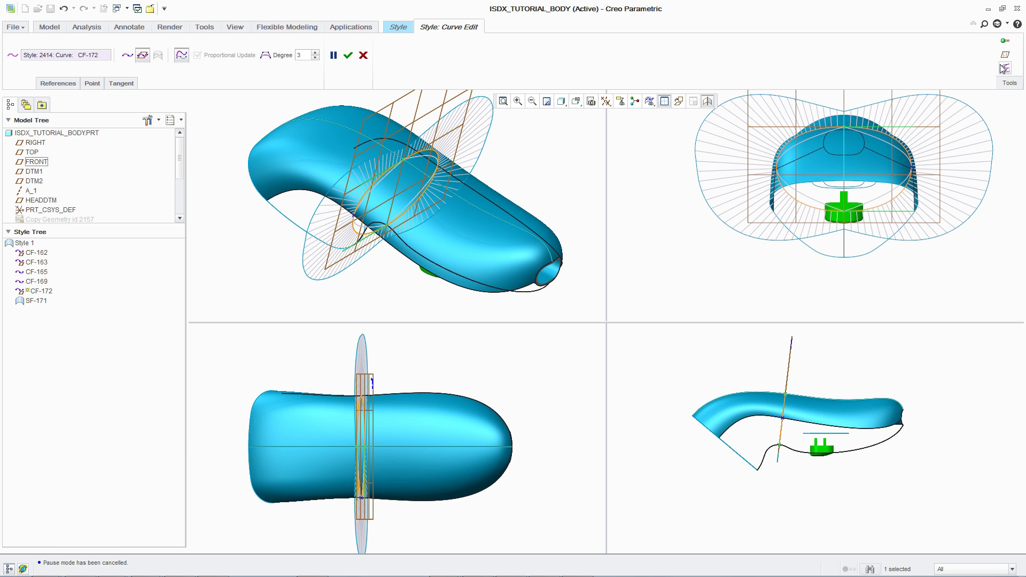
{"action": "left_click_drag", "start_coordinate": [903, 126], "coordinate": [888, 134]}
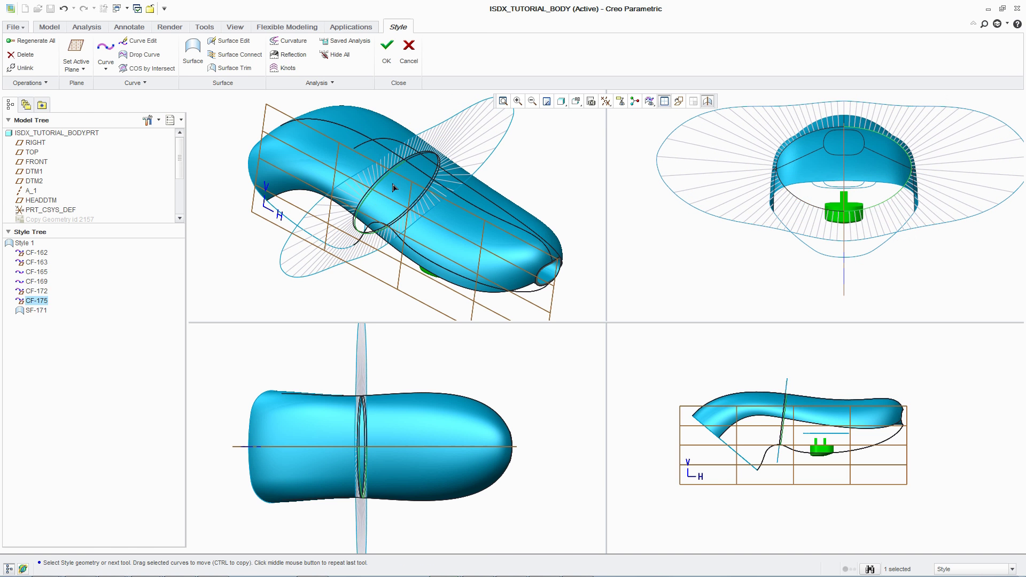
Step: Copy the cross-section curve toward the recharger end of the body and return to a single view
{"action": "left_click_drag", "start_coordinate": [393, 187], "coordinate": [470, 245], "text": "ctrl"}
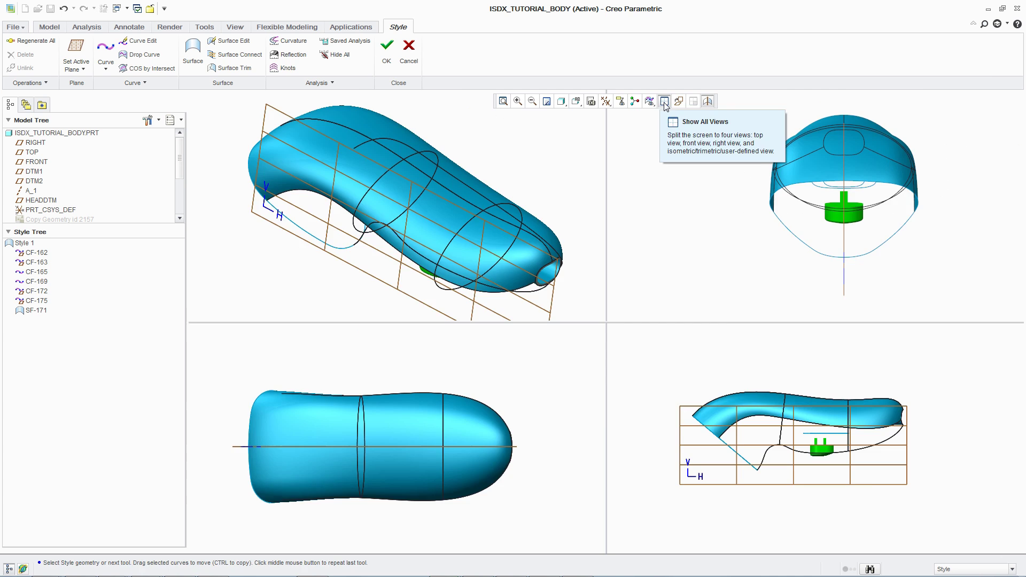
{"action": "left_click", "coordinate": [665, 101]}
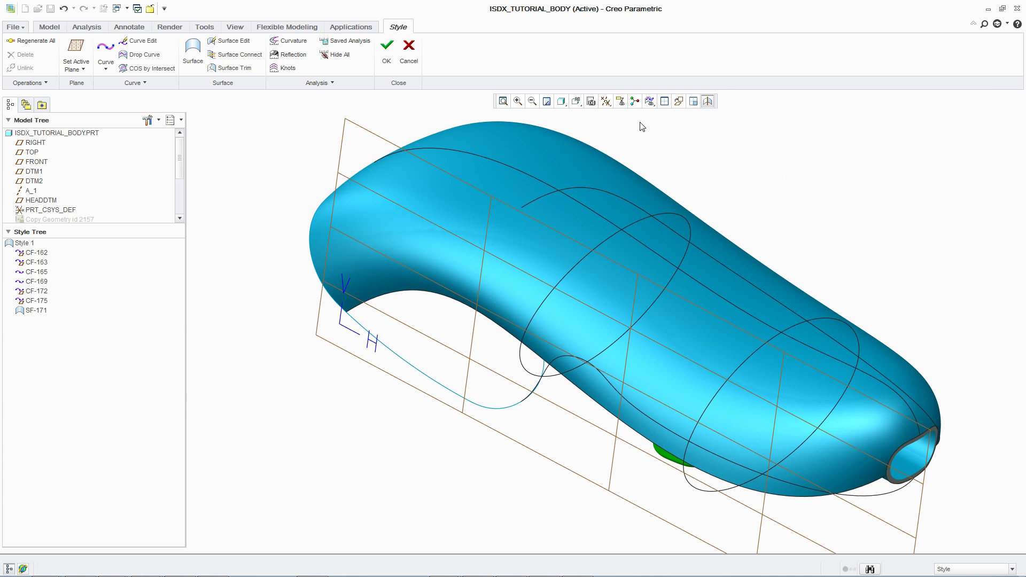
Step: Redefine the upper body surface with the two cross-section curves as internal curves
{"action": "double_click", "coordinate": [438, 188]}
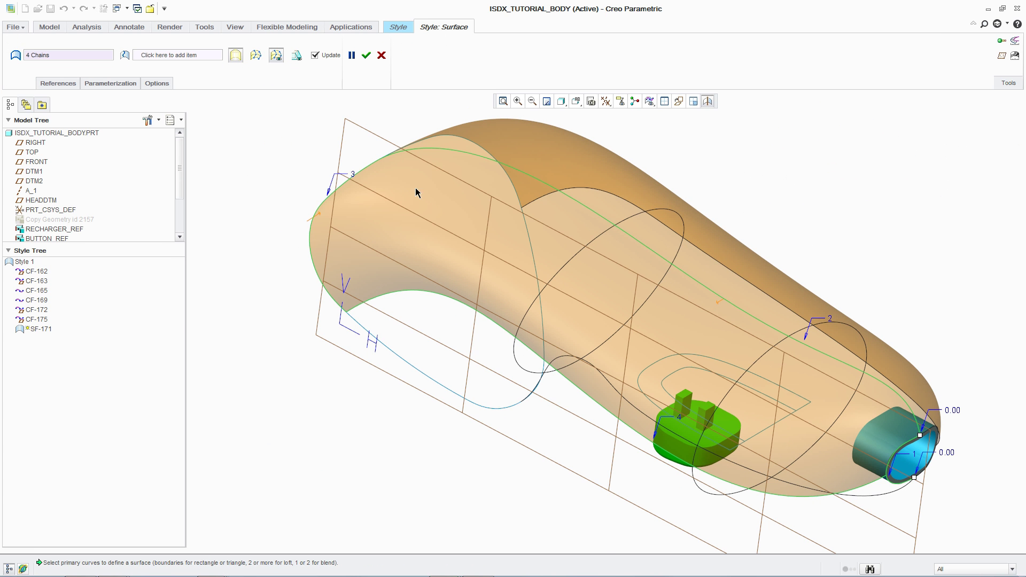
{"action": "left_click", "coordinate": [196, 57]}
{"action": "left_click", "coordinate": [545, 280]}
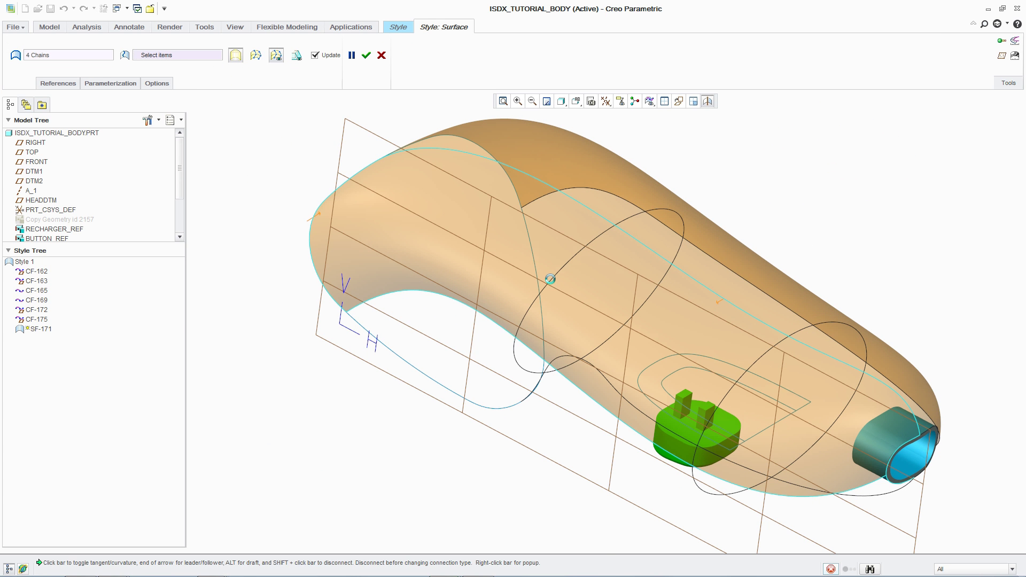
{"action": "left_click", "coordinate": [750, 369], "text": "ctrl"}
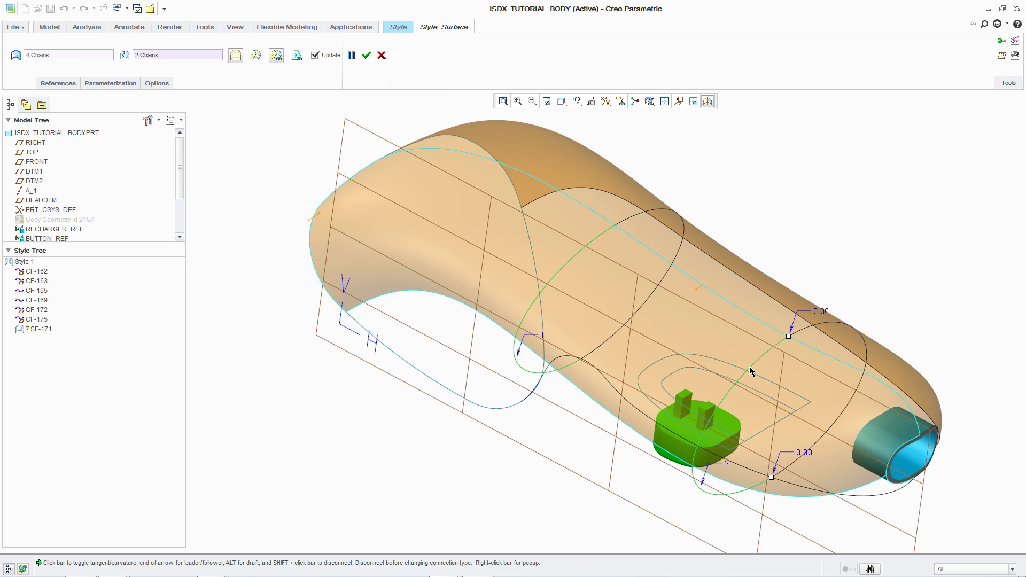
{"action": "middle_click", "coordinate": [697, 195]}
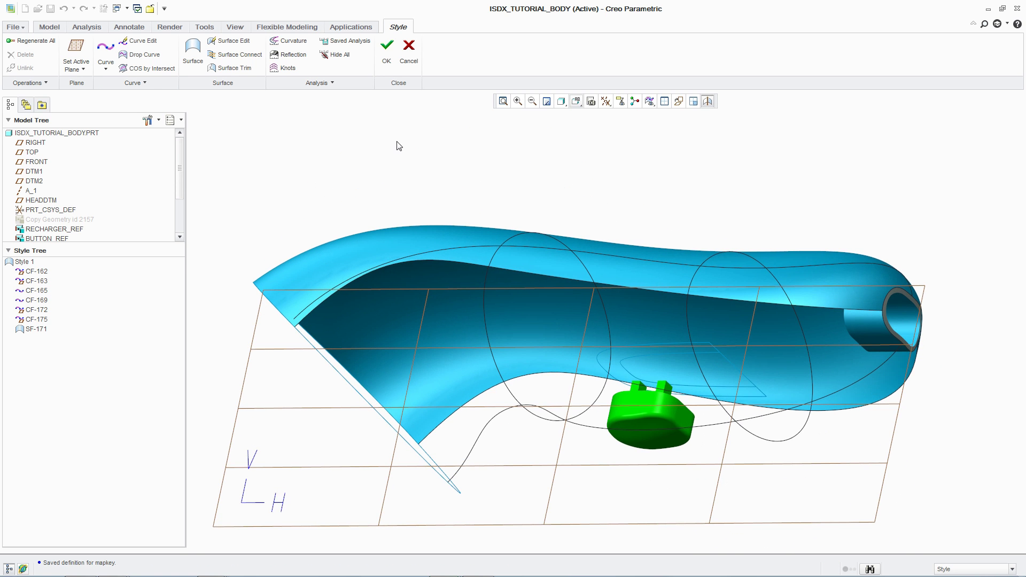
Step: Create the lower body surface bounded by the front cross-section, side curve, recharger edge and lower profile, with the rear cross-section as internal curve
{"action": "left_click", "coordinate": [195, 52]}
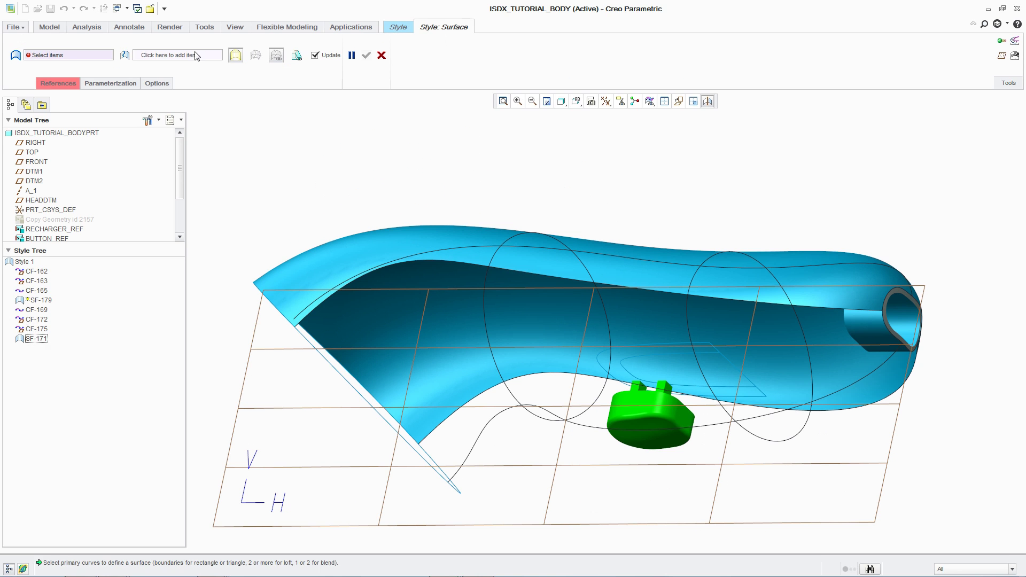
{"action": "left_click", "coordinate": [485, 333]}
{"action": "left_click", "coordinate": [678, 293], "text": "ctrl"}
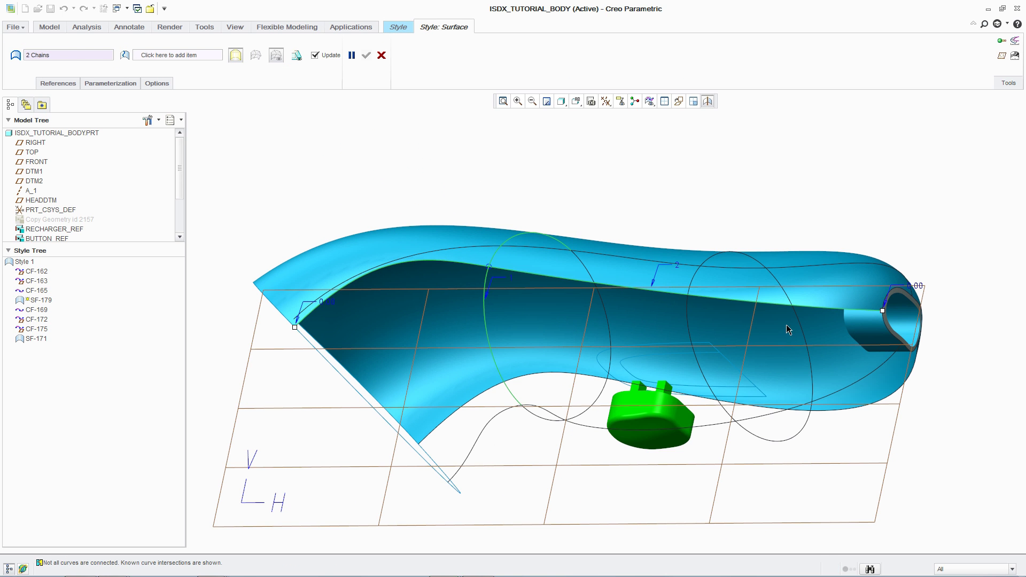
{"action": "left_click", "coordinate": [885, 328], "text": "ctrl"}
{"action": "left_click", "coordinate": [886, 365], "text": "ctrl"}
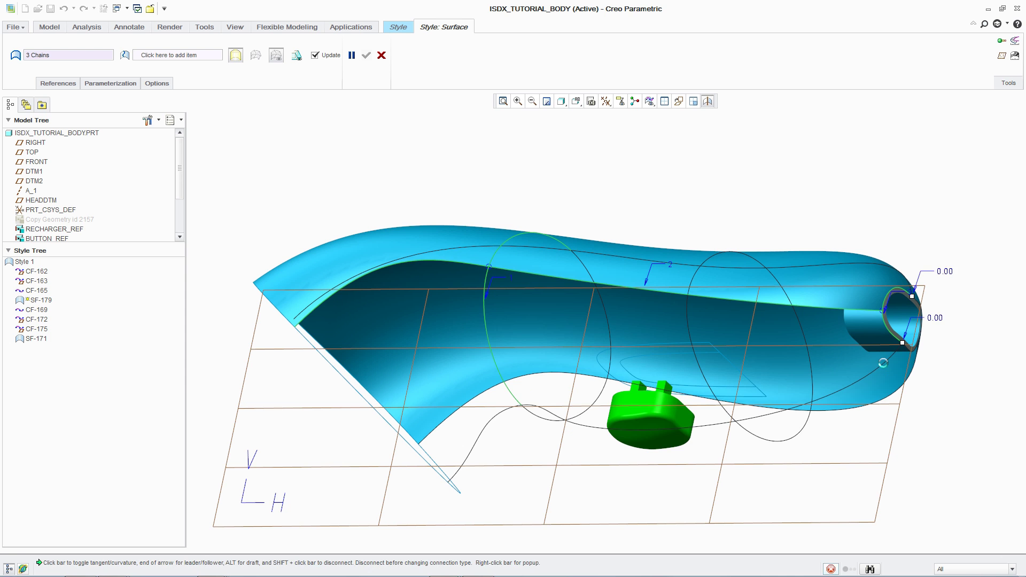
{"action": "left_click", "coordinate": [167, 54]}
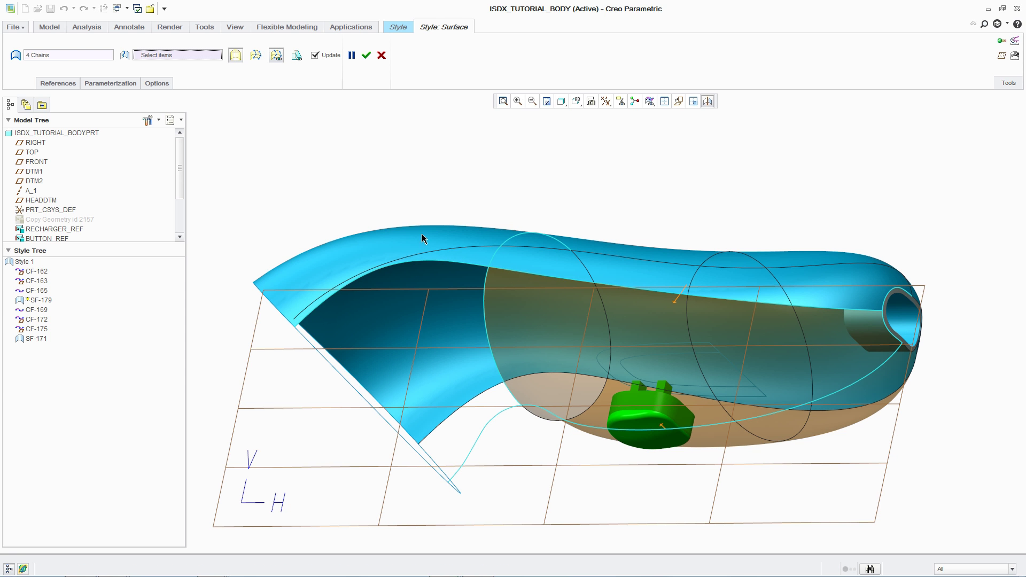
{"action": "left_click", "coordinate": [687, 335]}
{"action": "middle_click", "coordinate": [572, 211]}
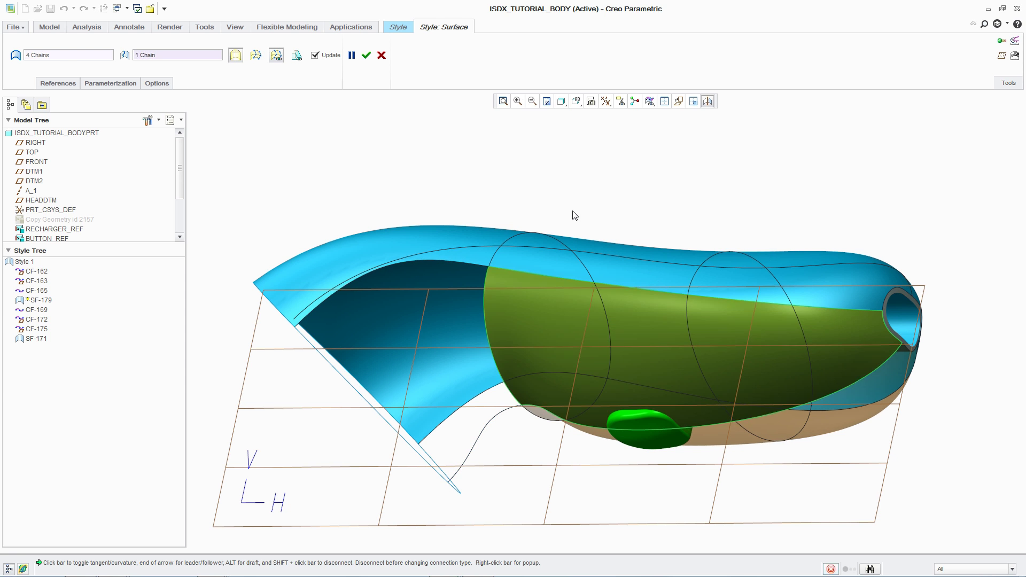
{"action": "left_click", "coordinate": [574, 216]}
Step: Create the lower neck surface bounded by the side curve, front cross-section curve, lower profile curve and head outline
{"action": "left_click", "coordinate": [193, 53]}
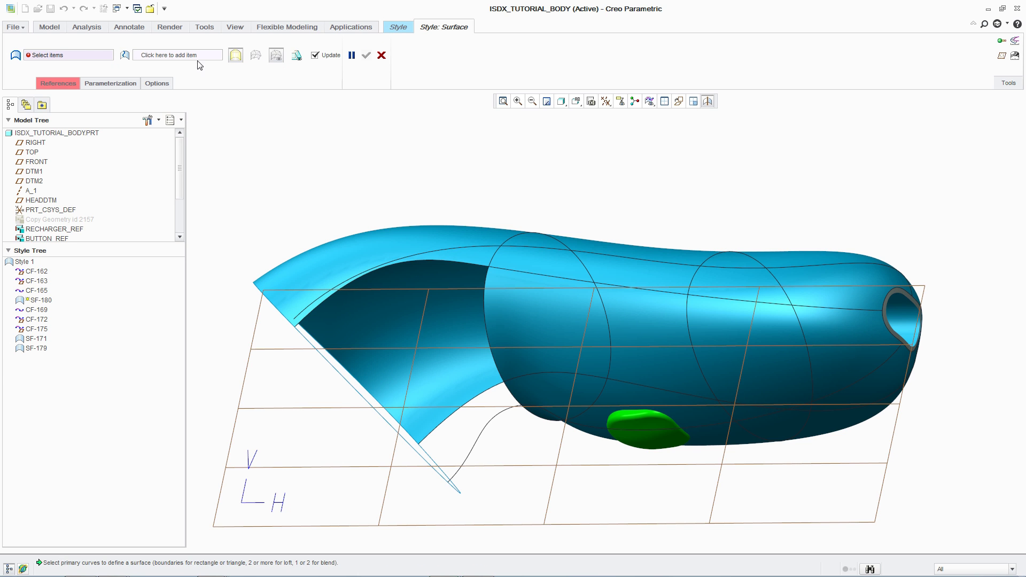
{"action": "left_click", "coordinate": [413, 263]}
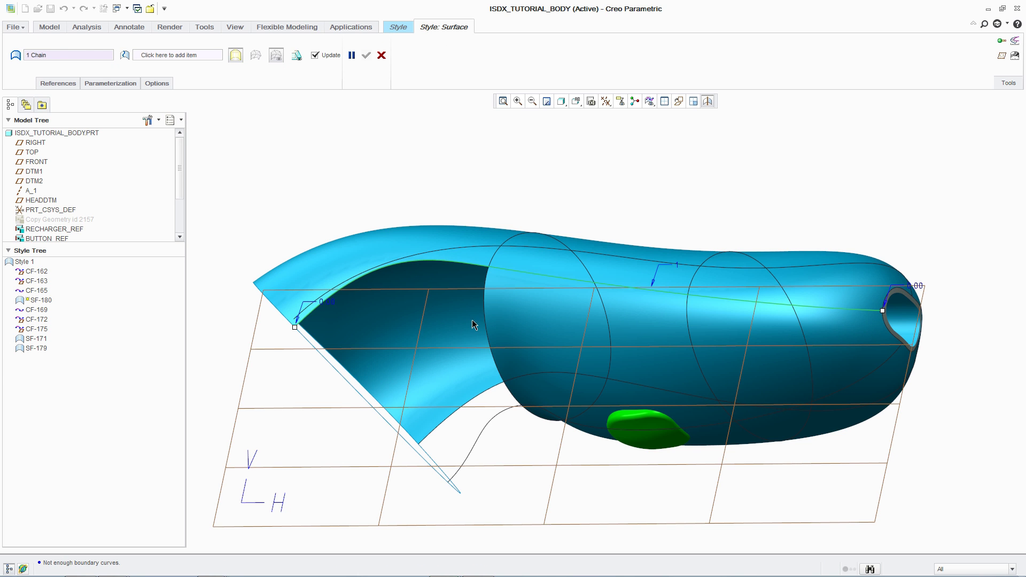
{"action": "left_click", "coordinate": [492, 340]}
{"action": "left_click", "coordinate": [489, 424]}
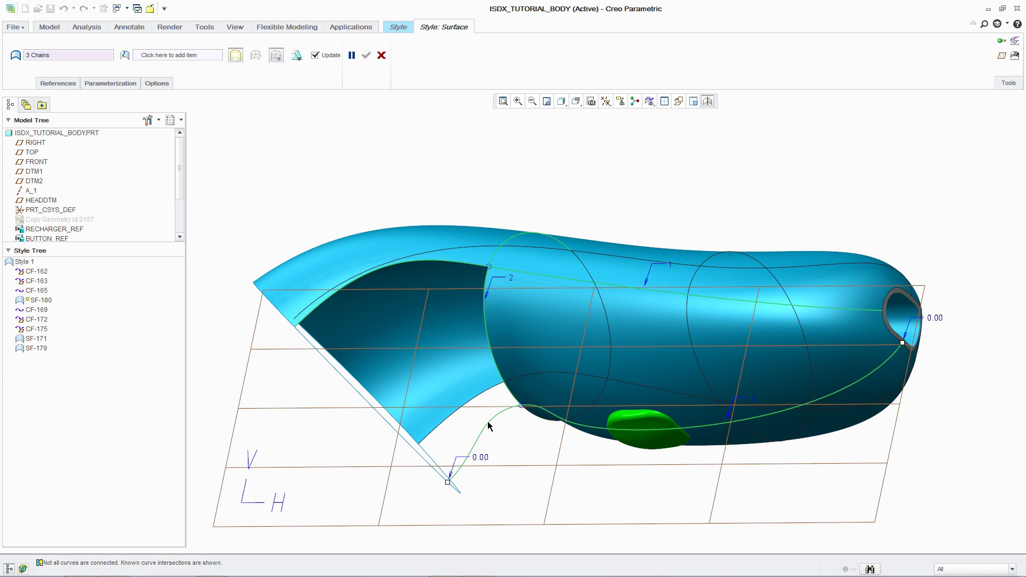
{"action": "left_click", "coordinate": [367, 406]}
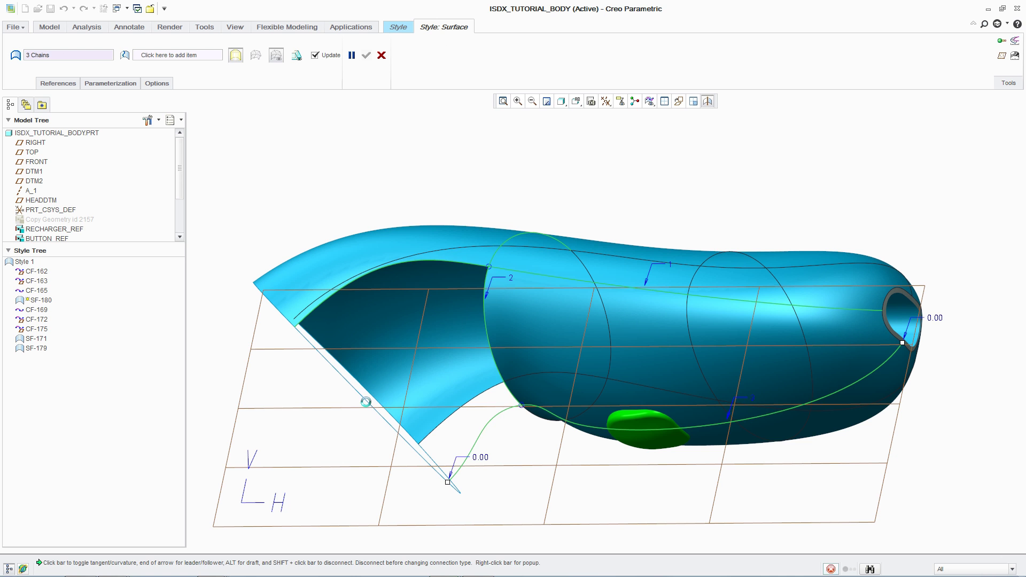
{"action": "right_click", "coordinate": [481, 340]}
{"action": "left_click", "coordinate": [493, 403]}
{"action": "middle_click", "coordinate": [569, 450]}
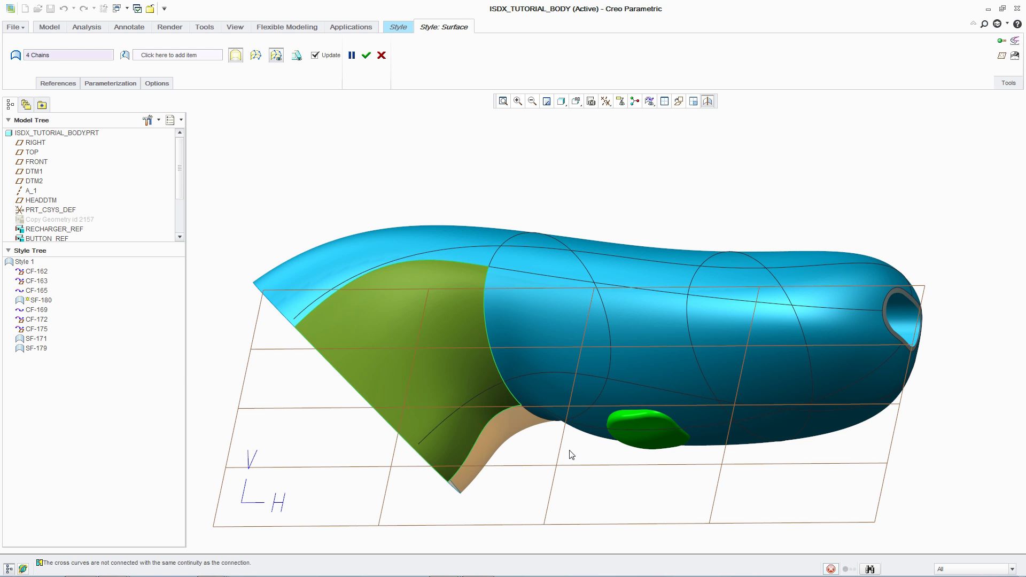
{"action": "left_click", "coordinate": [569, 449]}
Step: Run a Reflection analysis on the body surfaces in the default view and examine the stripe flow from several angles
{"action": "key", "text": "ctrl+d"}
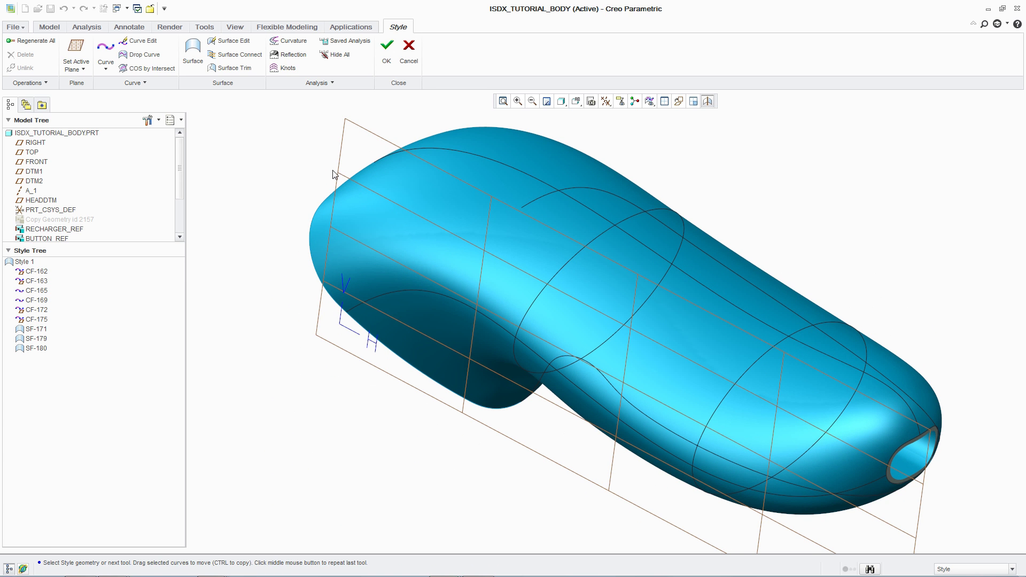
{"action": "left_click", "coordinate": [288, 54]}
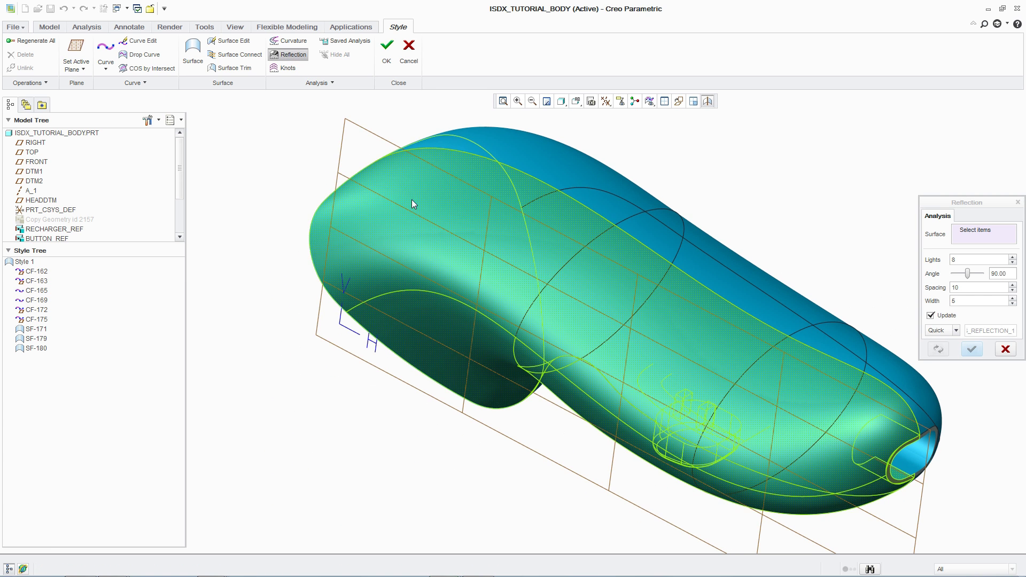
{"action": "left_click", "coordinate": [412, 204]}
{"action": "mouse_move", "coordinate": [412, 205]}
{"action": "middle_mouse_down"}
{"action": "mouse_move", "coordinate": [451, 149]}
{"action": "mouse_move", "coordinate": [451, 122]}
{"action": "mouse_move", "coordinate": [416, 92]}
{"action": "mouse_move", "coordinate": [432, 117]}
{"action": "mouse_move", "coordinate": [423, 125]}
{"action": "middle_mouse_up"}
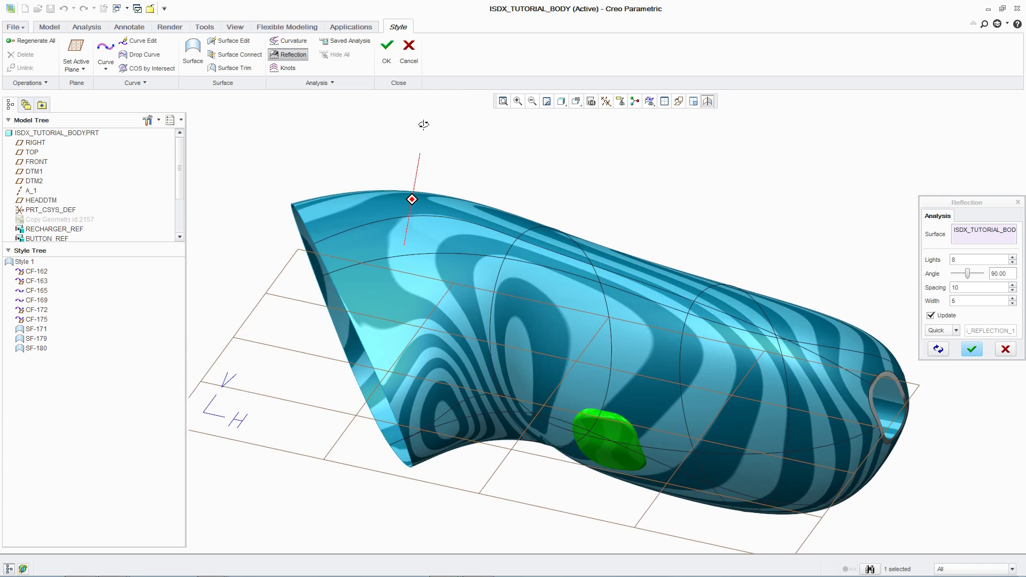
{"action": "middle_click_drag", "start_coordinate": [525, 319], "coordinate": [489, 360]}
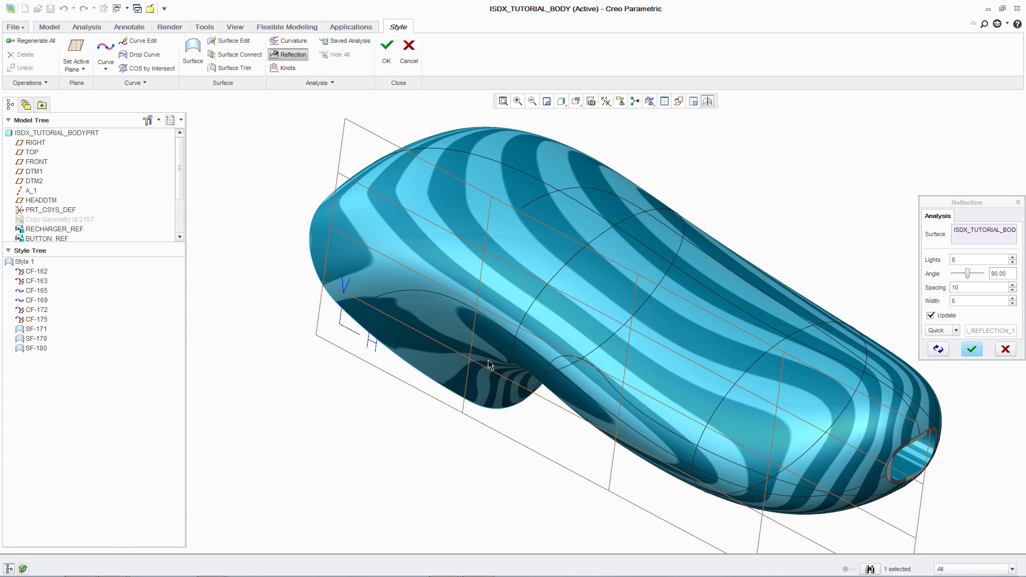
{"action": "middle_click", "coordinate": [489, 365]}
Step: Switch to the SHAVER_ISDX.ASM window to inspect the body's fit in the assembly, and return to ISDX_TUTORIAL_BODY.PRT
{"action": "left_click", "coordinate": [121, 9]}
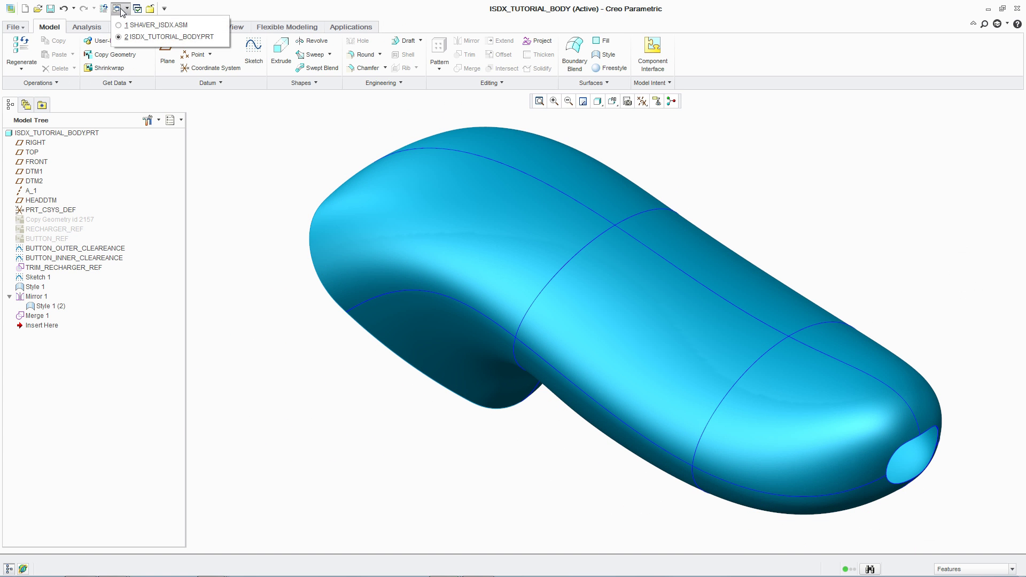
{"action": "left_click", "coordinate": [124, 23]}
{"action": "middle_click_drag", "start_coordinate": [373, 219], "coordinate": [533, 291]}
{"action": "left_click", "coordinate": [116, 8]}
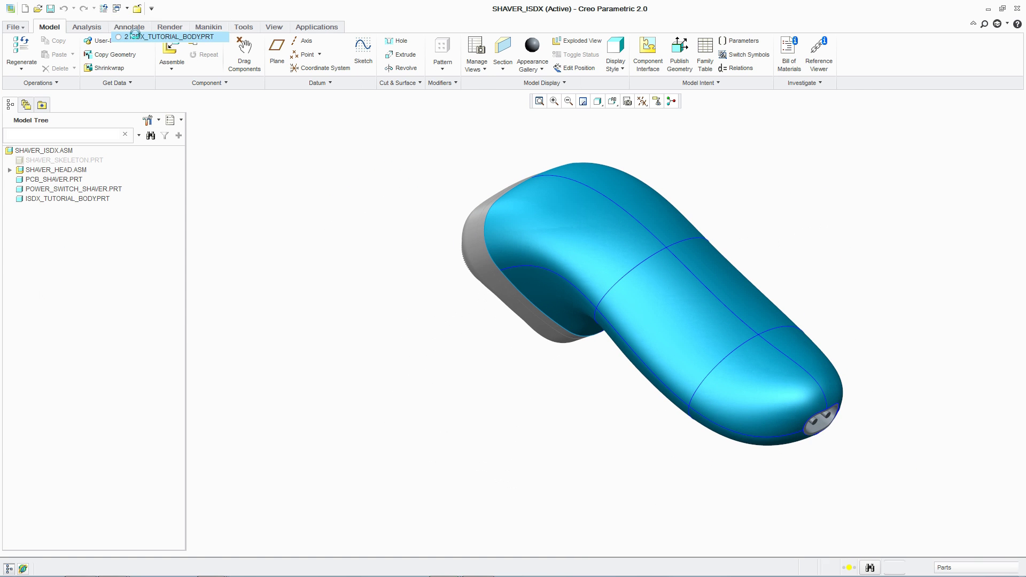
{"action": "left_click", "coordinate": [144, 34]}
Step: In the front view, edit the HEADDTM datum plane and rotate it to an angle of about 55°
{"action": "key", "text": "f"}
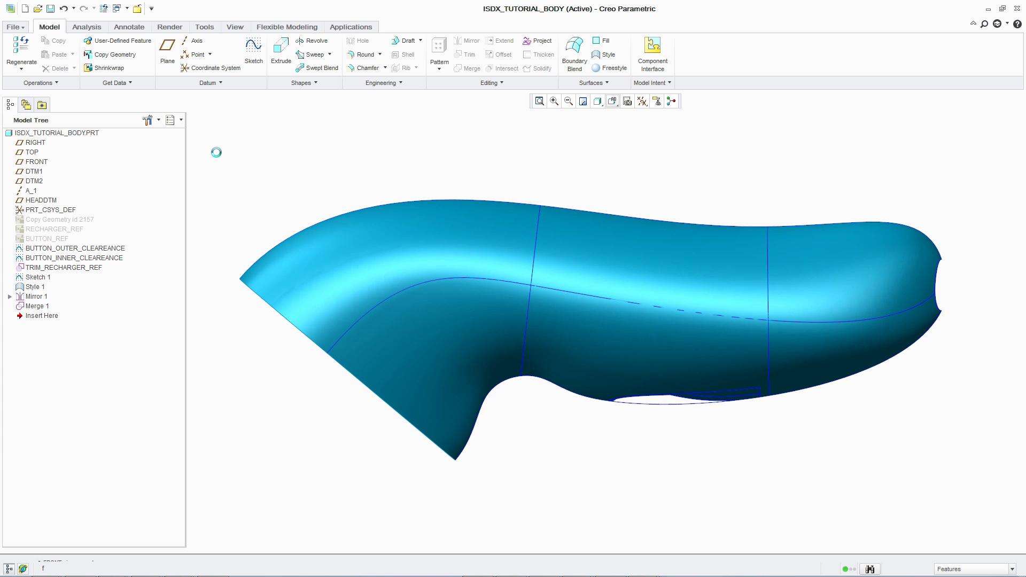
{"action": "right_click", "coordinate": [51, 200]}
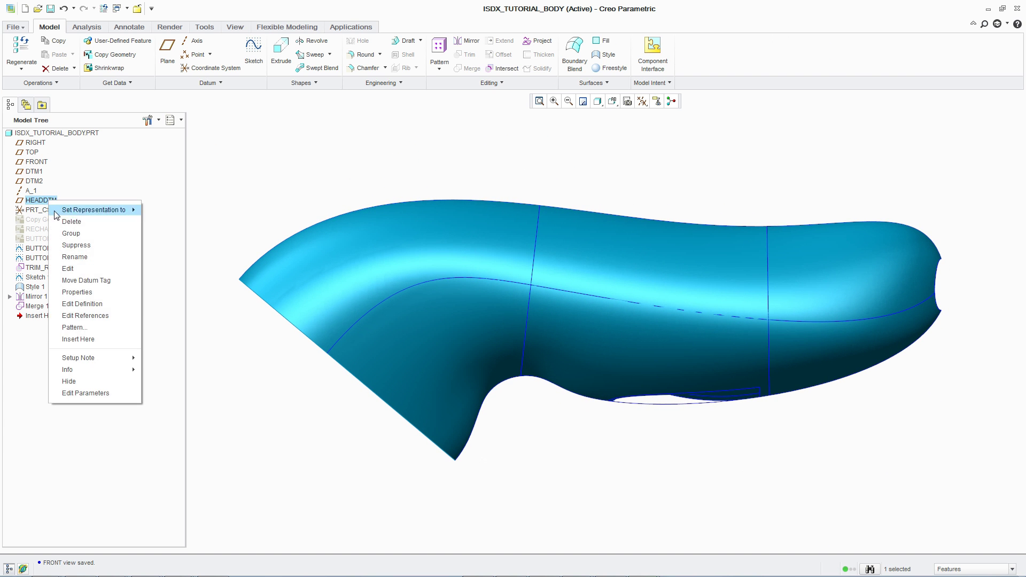
{"action": "left_click", "coordinate": [75, 270]}
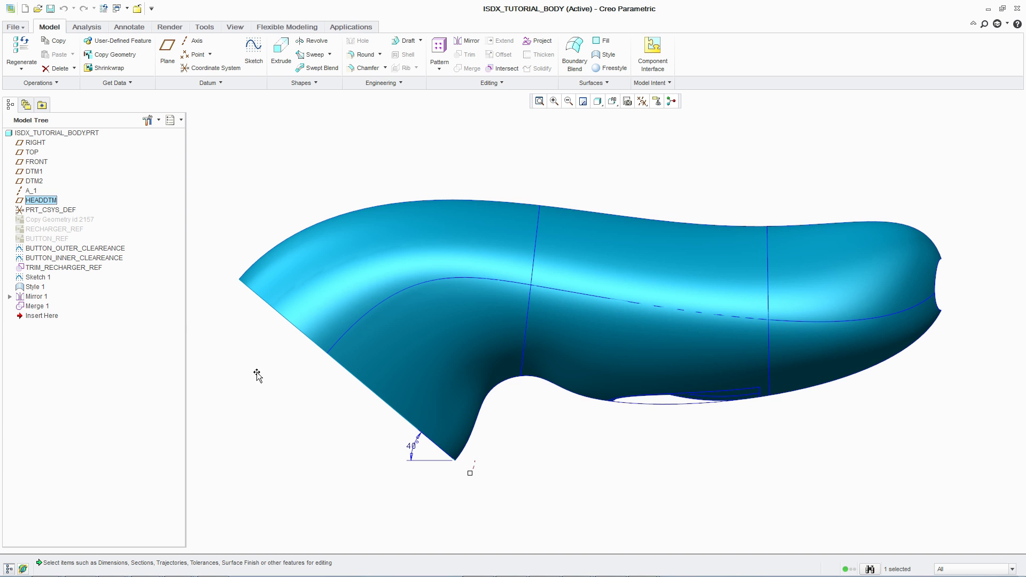
{"action": "left_click_drag", "start_coordinate": [470, 473], "coordinate": [438, 438]}
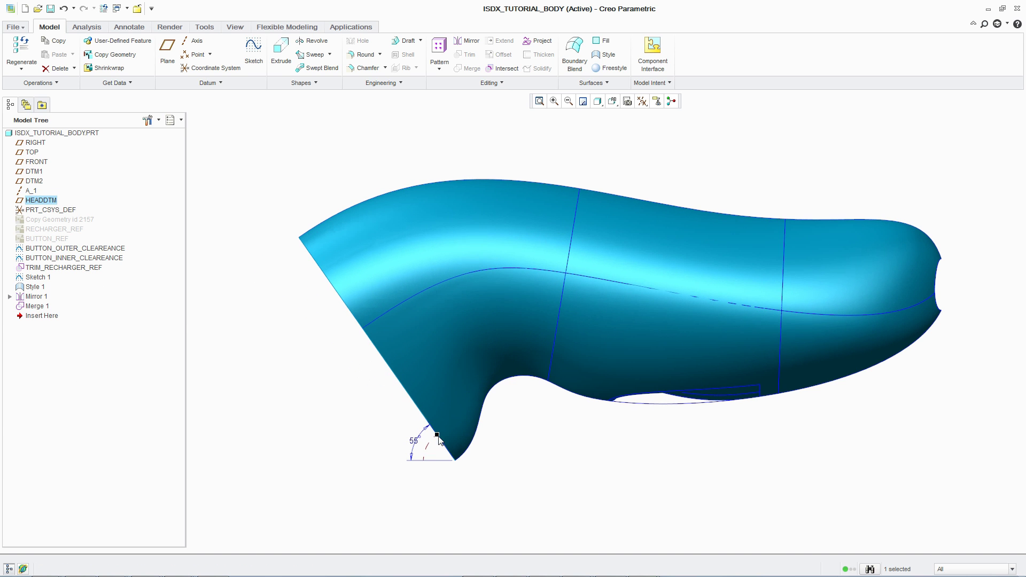
{"action": "left_click", "coordinate": [341, 410]}
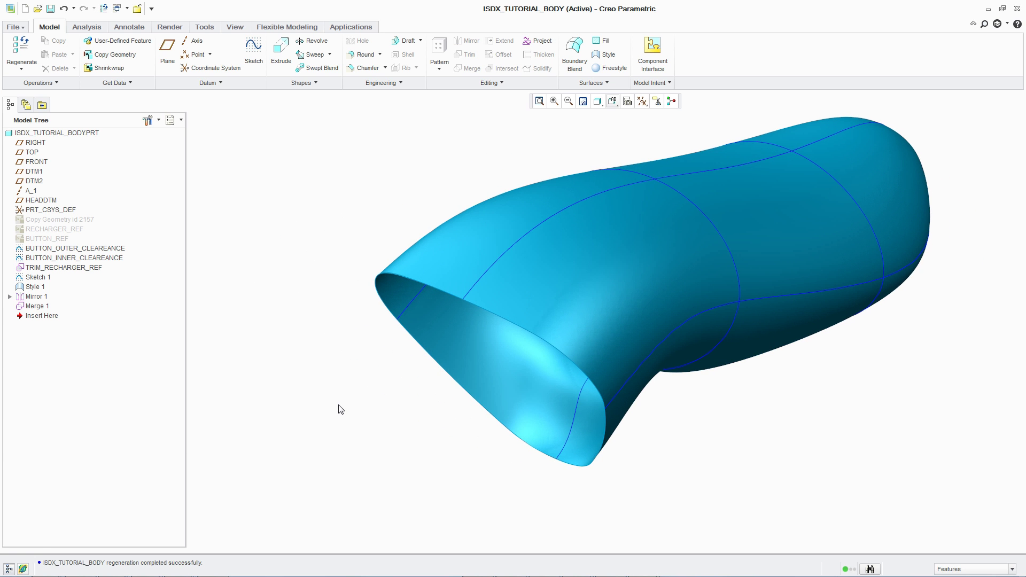
Step: Switch to SHAVER_ISDX.ASM and examine the updated shaver from the top, front and left before returning to the default view
{"action": "left_click", "coordinate": [119, 9]}
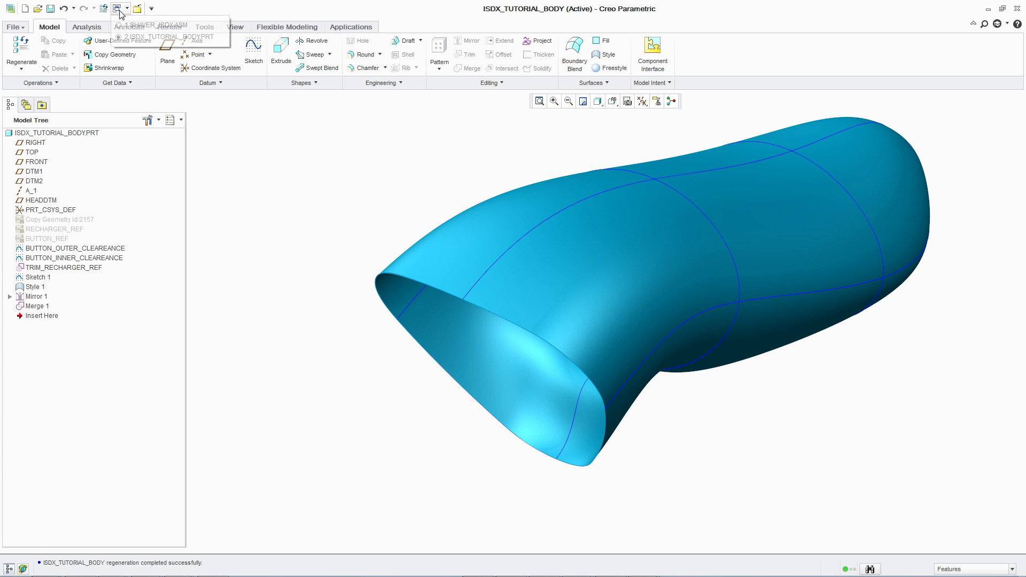
{"action": "left_click", "coordinate": [121, 24]}
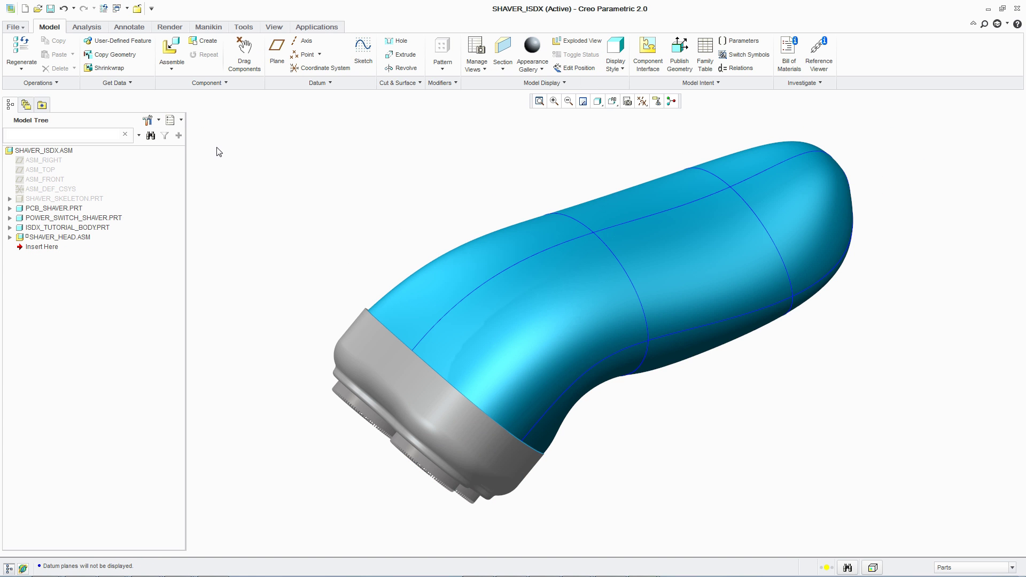
{"action": "key", "text": "ctrl+d"}
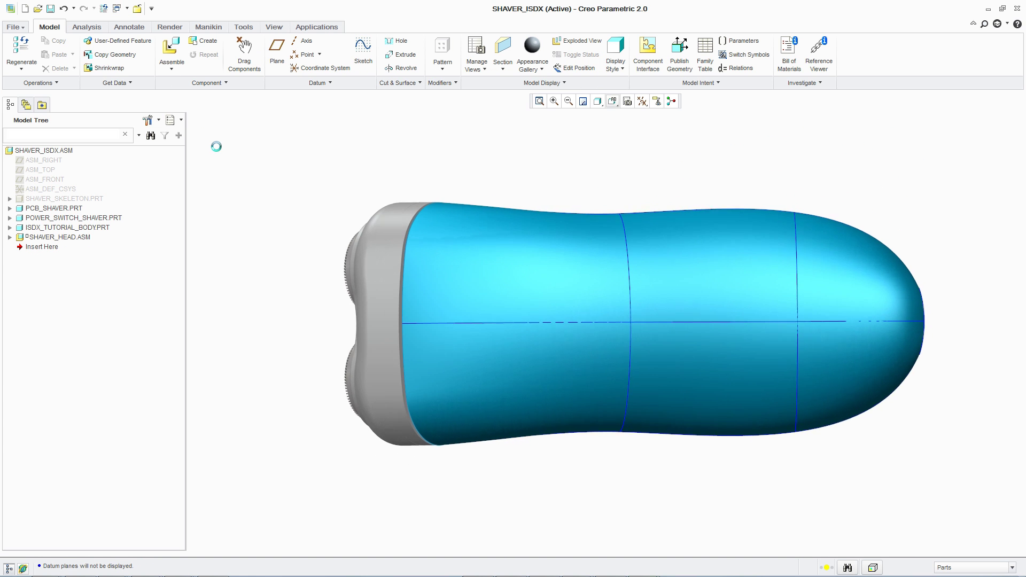
{"action": "key", "text": "v"}
{"action": "key", "text": "f"}
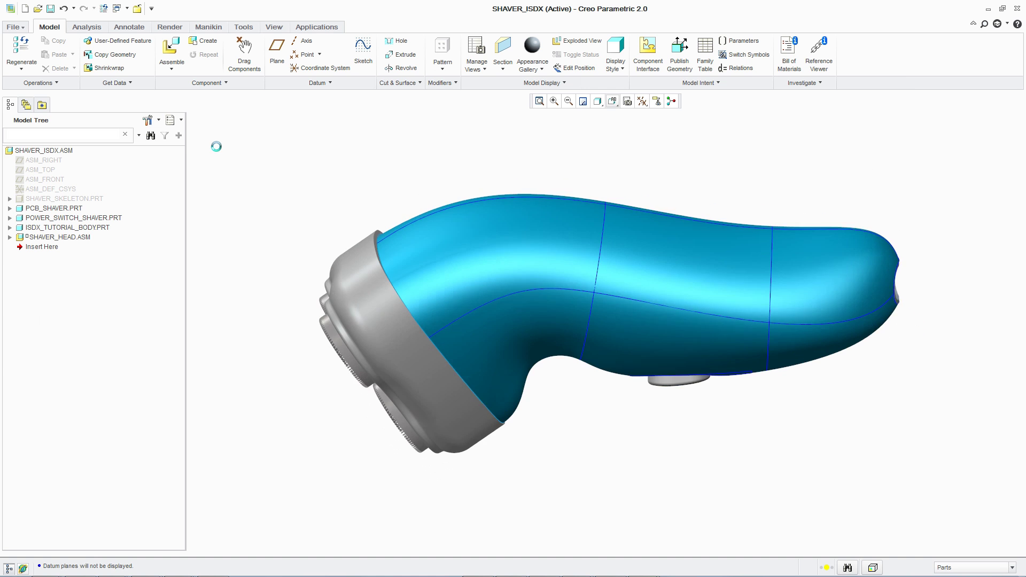
{"action": "key", "text": "v"}
{"action": "key", "text": "l"}
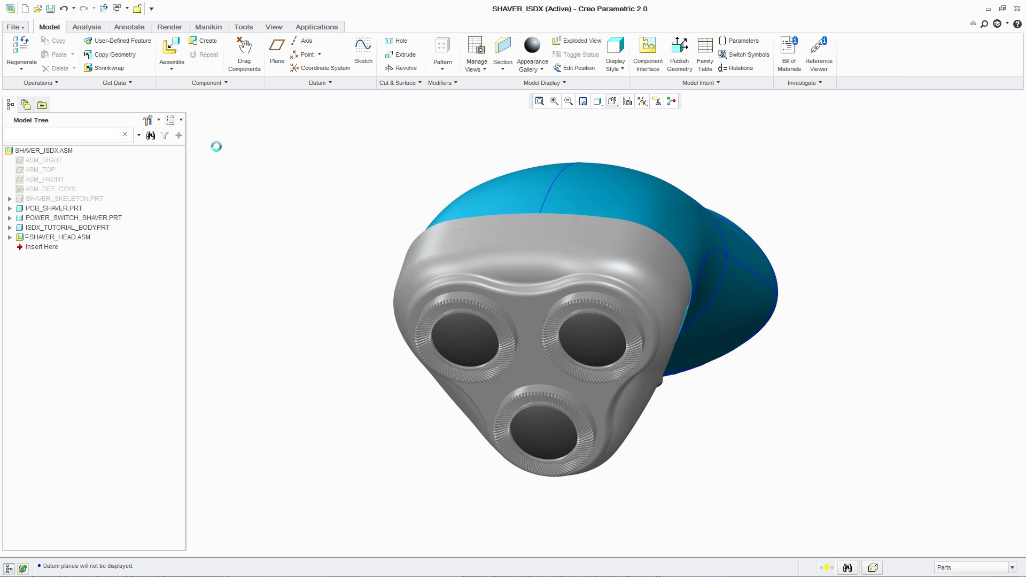
{"action": "key", "text": "ctrl+d"}
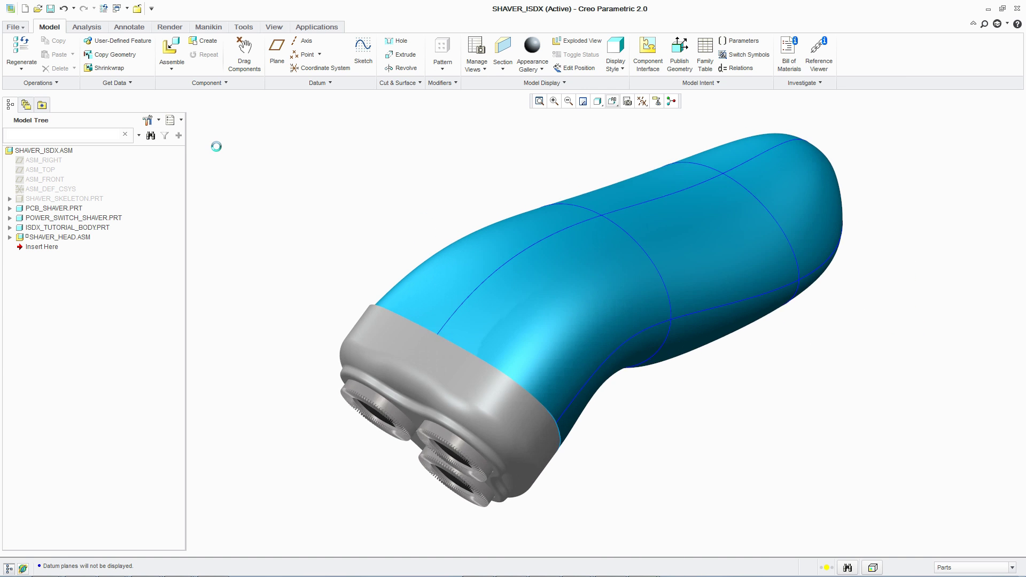